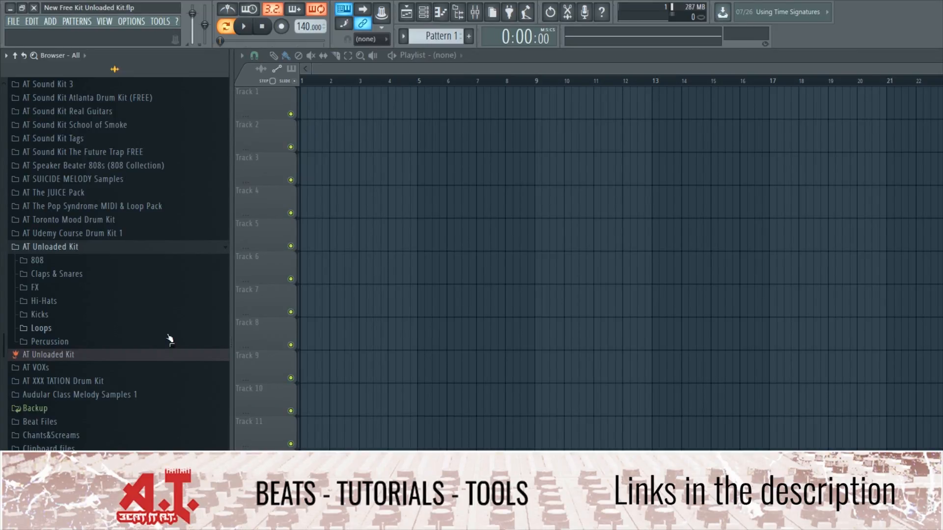
# Step: Preview the bass samples in the AT Unloaded Kit's 808 folder, including WHAMMY Again, YUNGBOI and Lime Bass, and collapse the folder
pyautogui.click(94, 260)
pyautogui.click(97, 274)
pyautogui.click(101, 286)
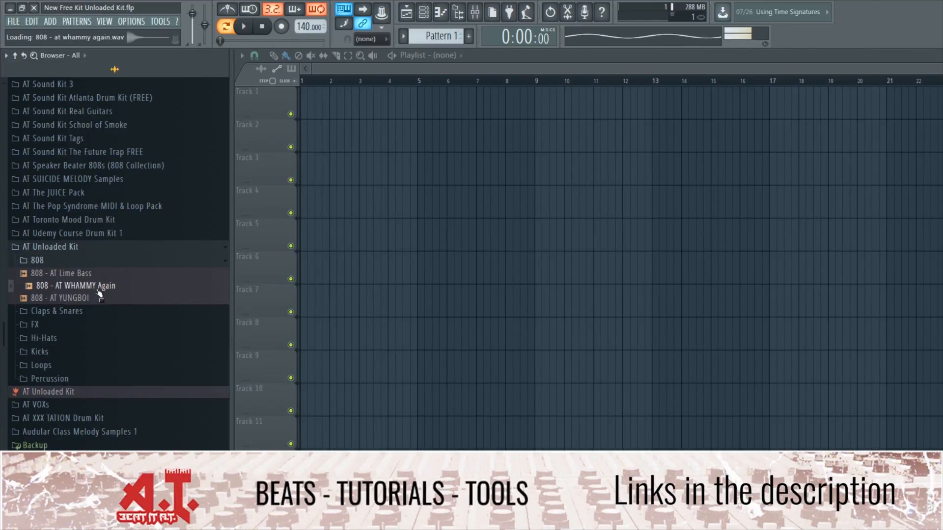
pyautogui.click(99, 299)
pyautogui.click(102, 286)
pyautogui.click(102, 276)
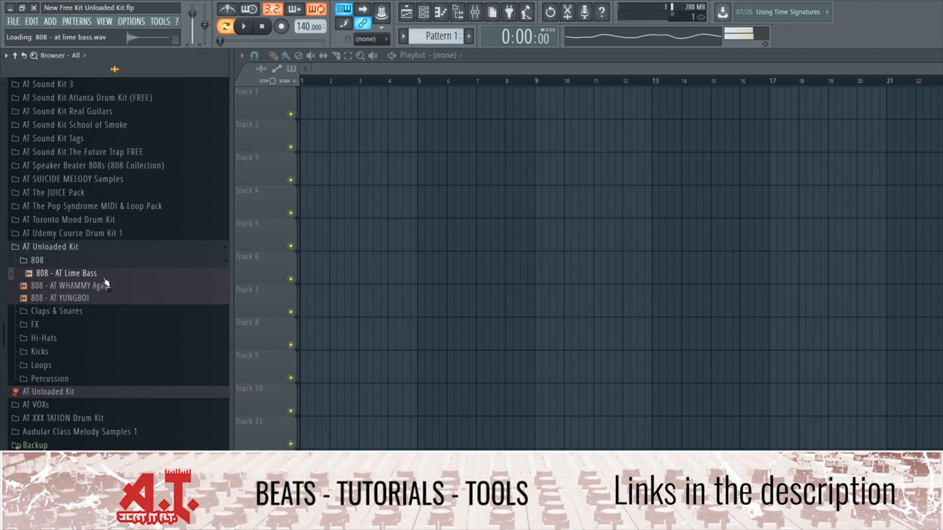
pyautogui.click(99, 262)
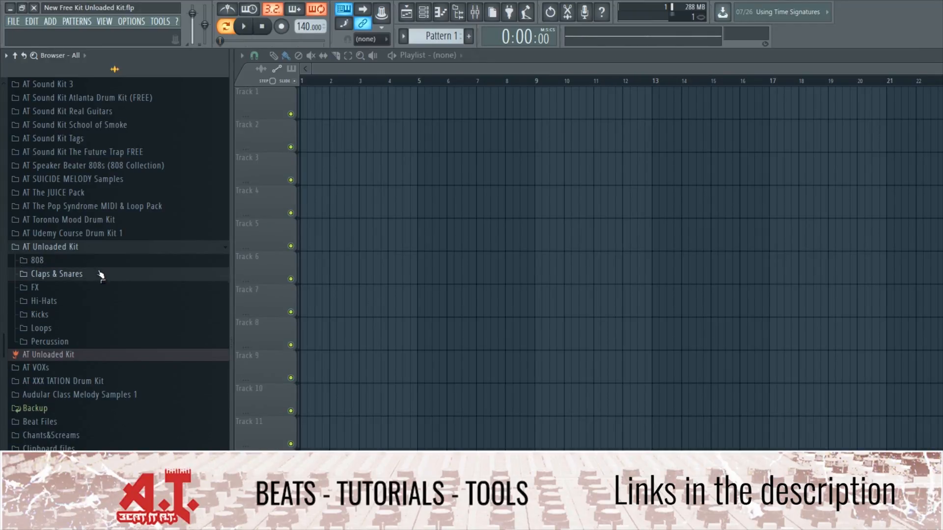
# Step: Audition the Claps & Snares samples from Clap - Real And Fake Clapper through Clap Snare Combo, then collapse the folder
pyautogui.click(100, 274)
pyautogui.click(105, 287)
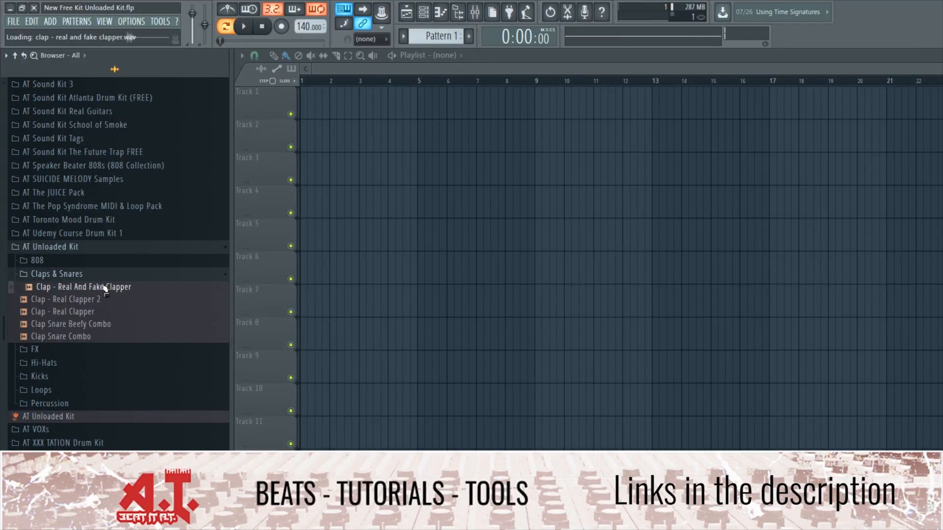
pyautogui.press('Down')
pyautogui.press('Down')
pyautogui.press('Down')
pyautogui.press('Down')
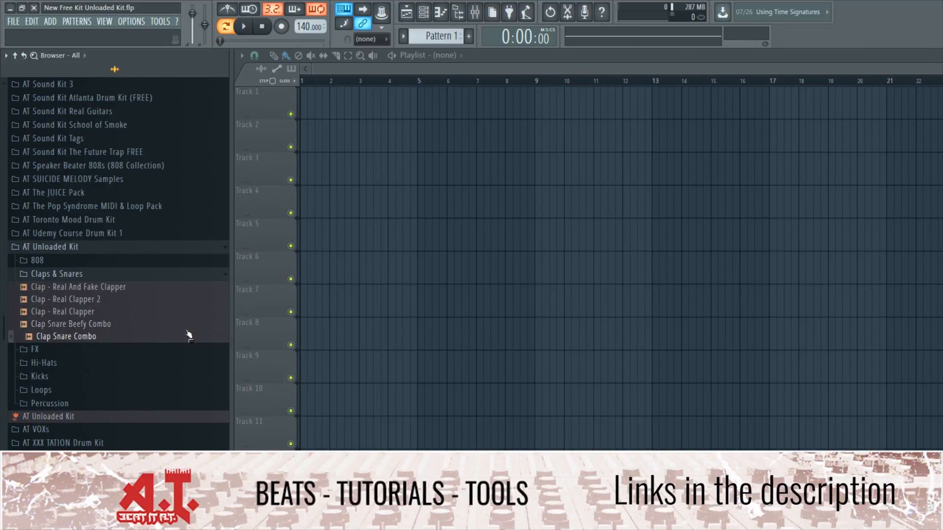
pyautogui.click(130, 275)
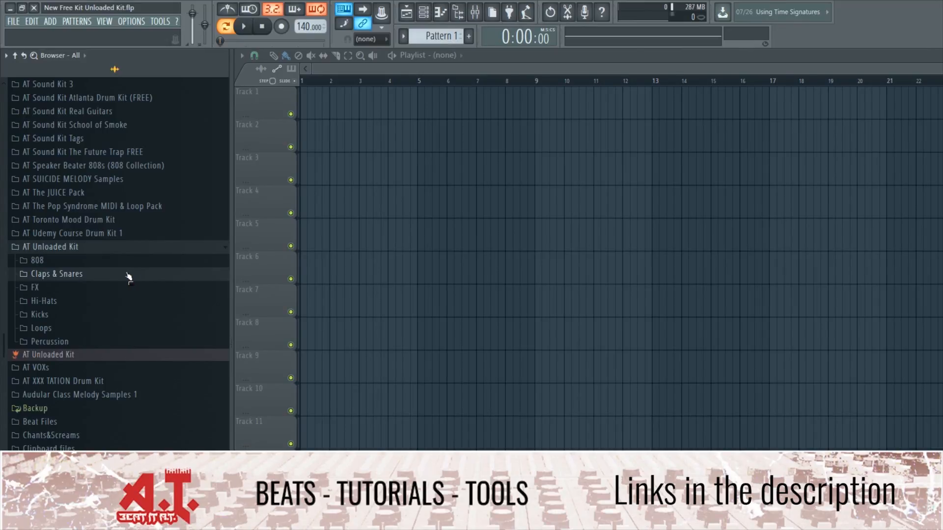
# Step: Audition the kit's FX samples from Impact Siren through Moving Slushee Water, Sweep Up Water 2 and Sweep Up, then collapse the folder
pyautogui.click(102, 301)
pyautogui.click(109, 291)
pyautogui.click(118, 301)
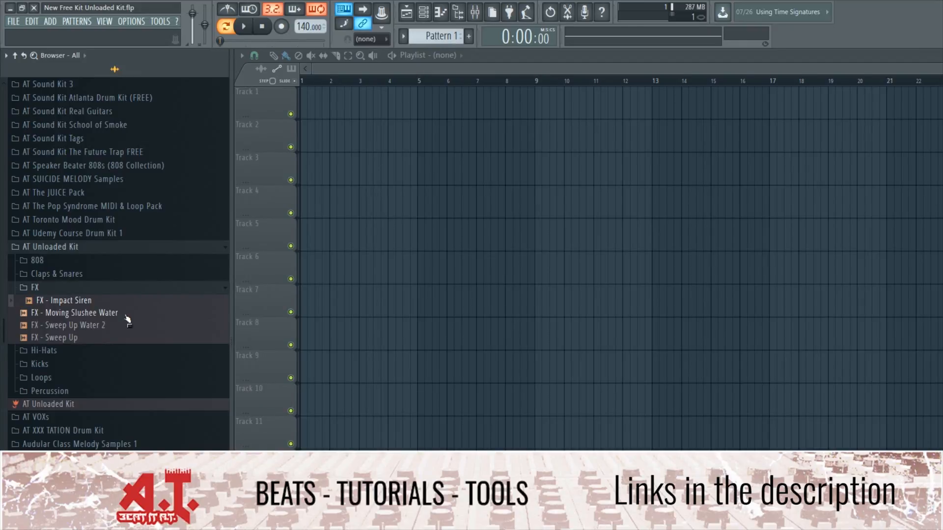
pyautogui.click(126, 315)
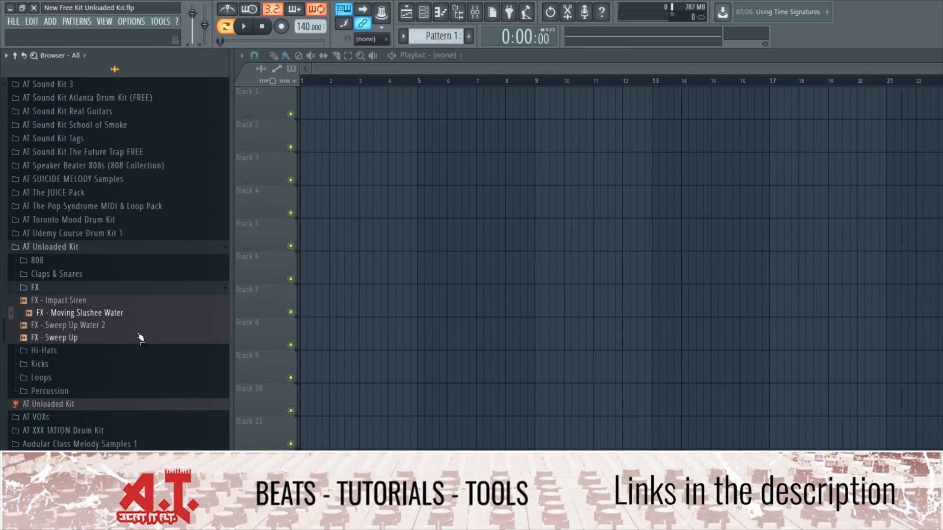
pyautogui.click(158, 326)
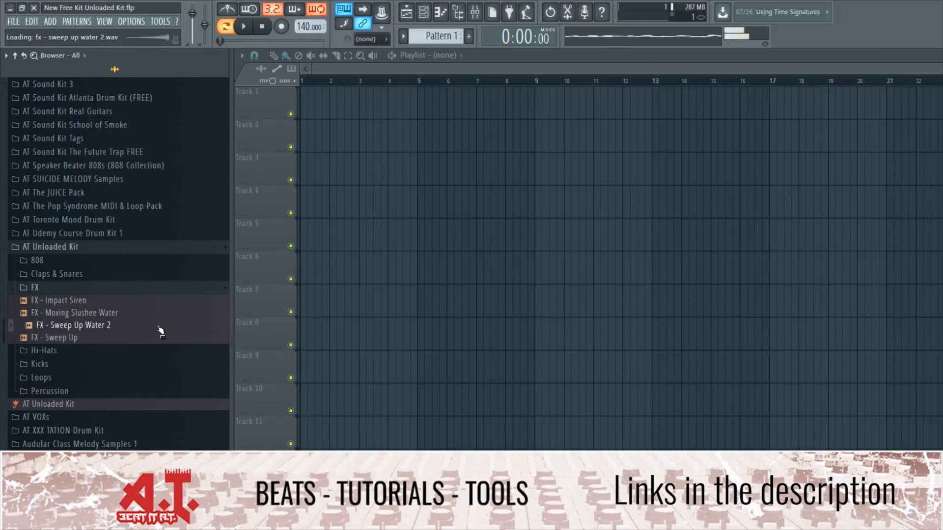
pyautogui.click(109, 339)
pyautogui.click(76, 289)
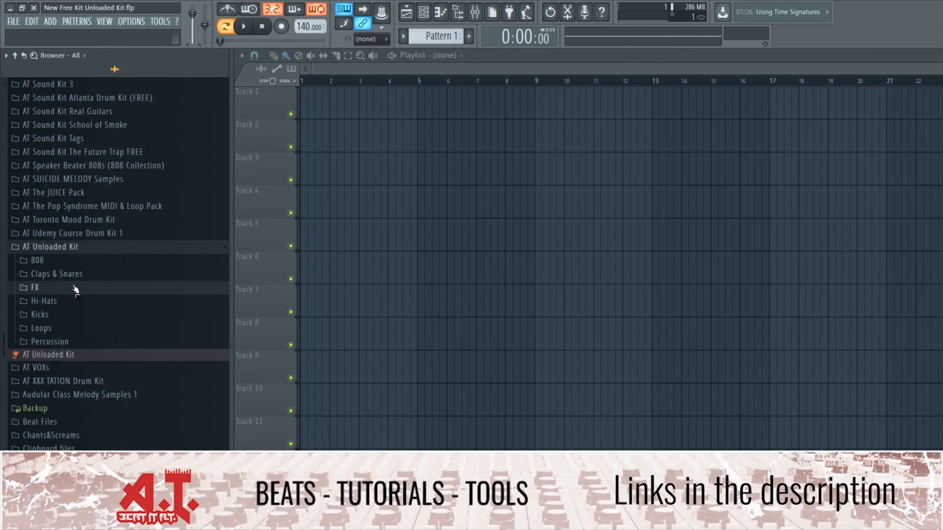
# Step: Audition the four Hi-Hats samples from Hat 1 Dusty to Hat 4 Wet Flutter Hat, then collapse the folder
pyautogui.click(53, 302)
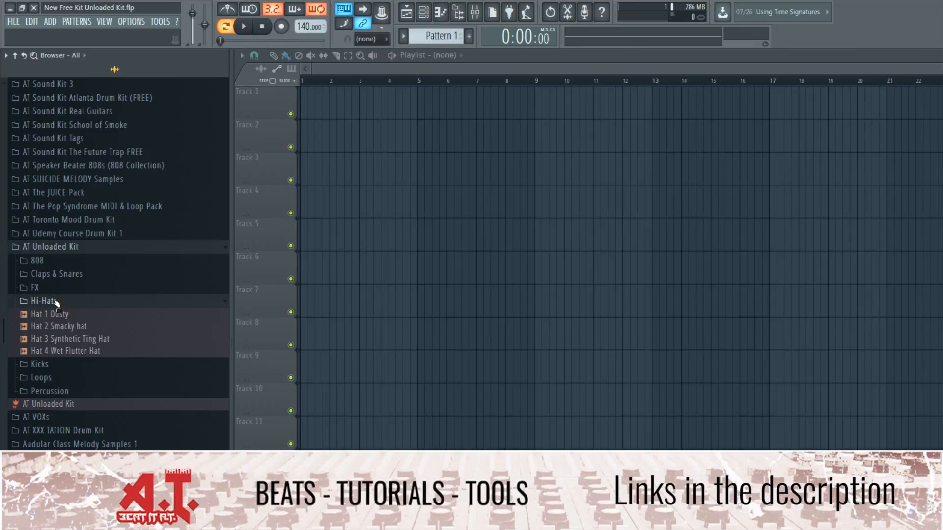
pyautogui.click(84, 318)
pyautogui.click(84, 326)
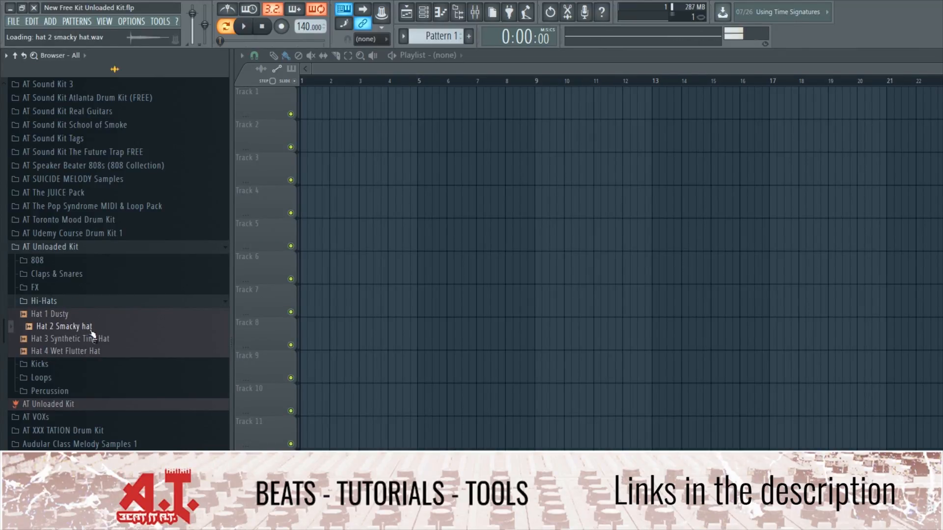
pyautogui.click(97, 340)
pyautogui.click(91, 351)
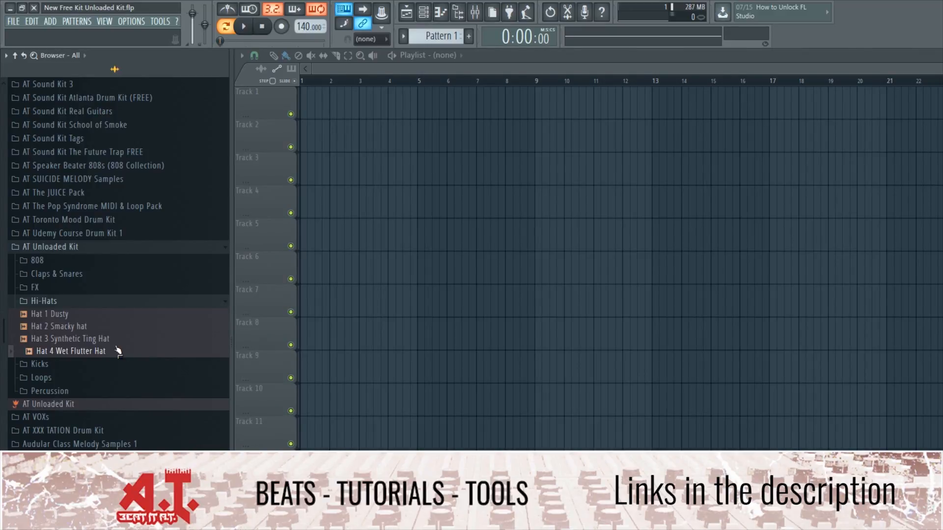
pyautogui.click(42, 301)
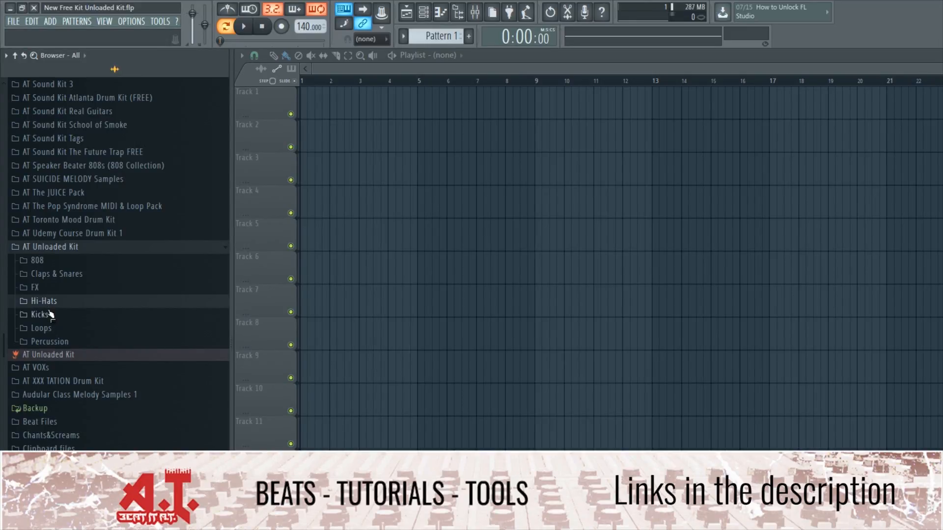
# Step: Audition the Kck Power and Kck Power Vynl samples in the Kicks folder, then collapse it
pyautogui.click(47, 314)
pyautogui.click(87, 341)
pyautogui.click(96, 328)
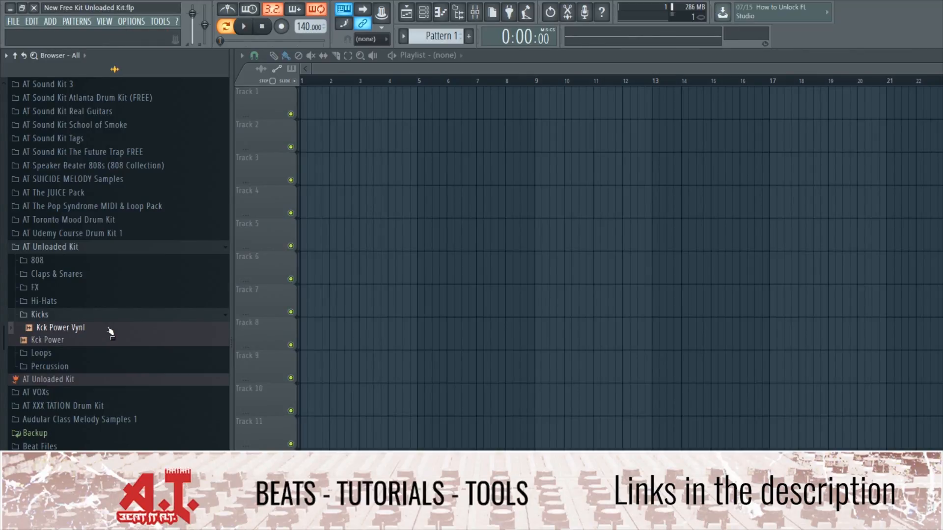
pyautogui.click(108, 328)
pyautogui.click(80, 315)
pyautogui.click(73, 319)
pyautogui.click(79, 316)
pyautogui.click(77, 328)
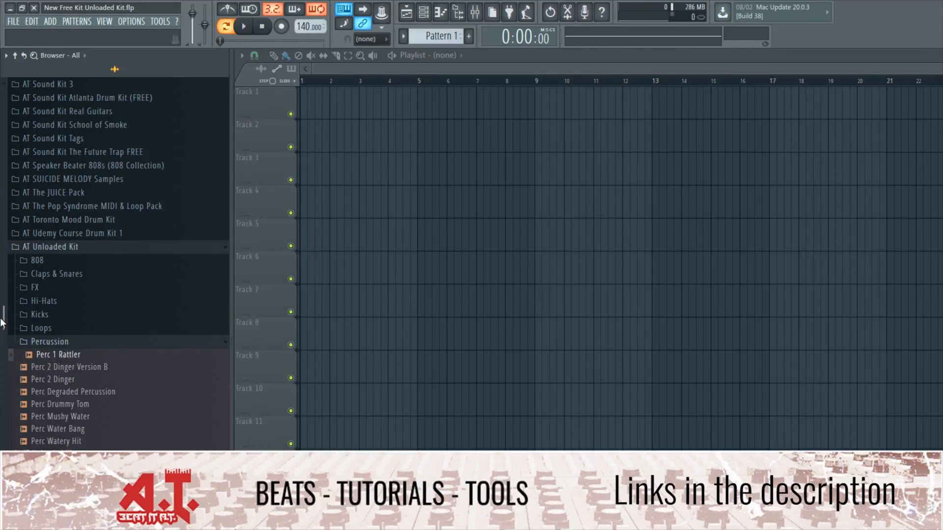
# Step: Audition the Percussion samples from Perc 2 Dinger Version B down to Perc Watery Hit, then collapse the folder
pyautogui.click(112, 368)
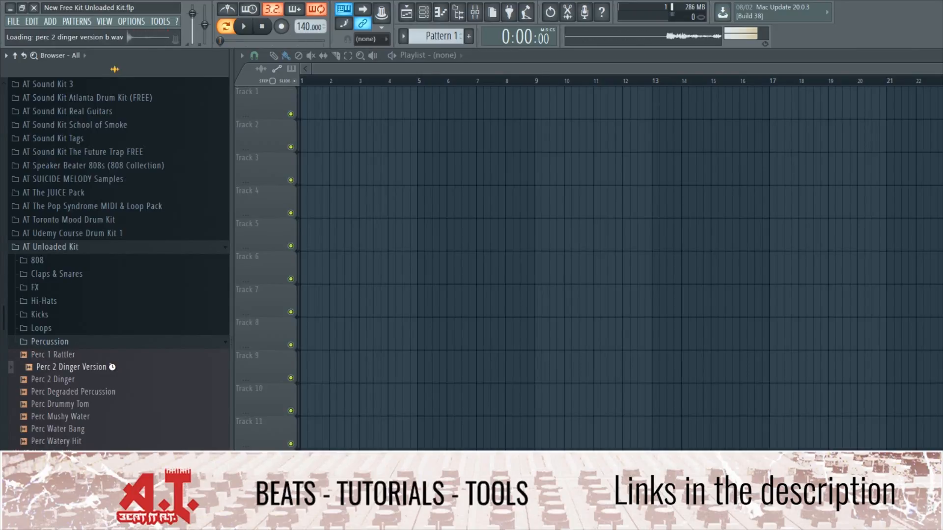
pyautogui.press('Down')
pyautogui.press('Down')
pyautogui.press('Down')
pyautogui.press('Down')
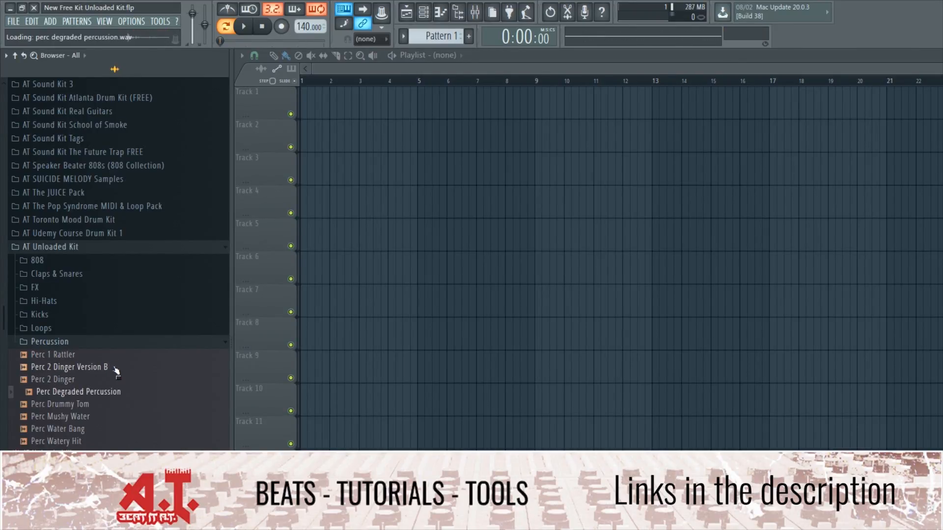
pyautogui.press('Down')
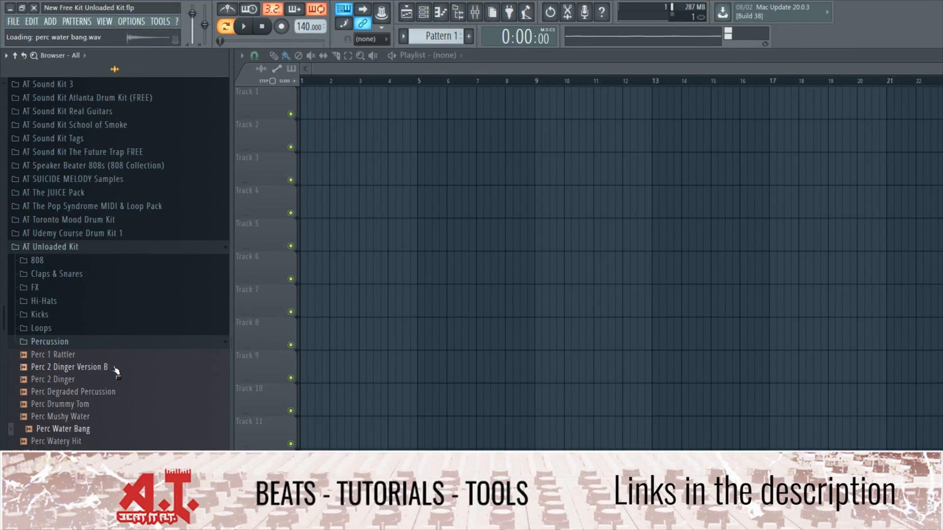
pyautogui.press('Down')
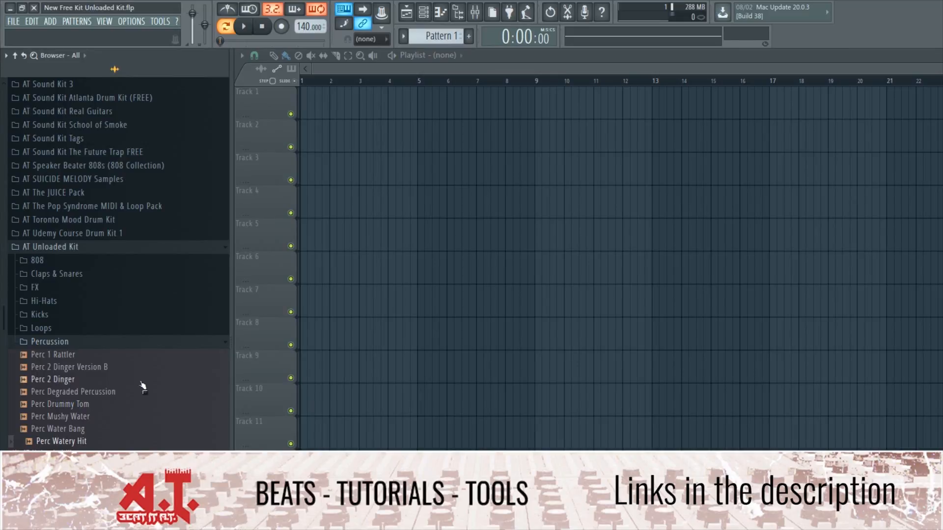
pyautogui.click(145, 342)
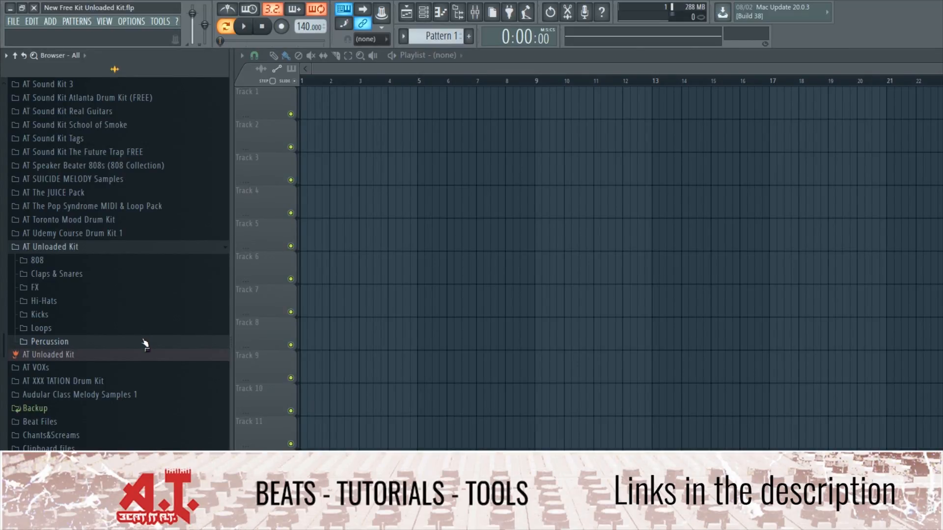
# Step: Audition each melody in the Loops folder from Another Vintage Composition to Vintage Piano Loop Reverse, then stop playback
pyautogui.click(150, 328)
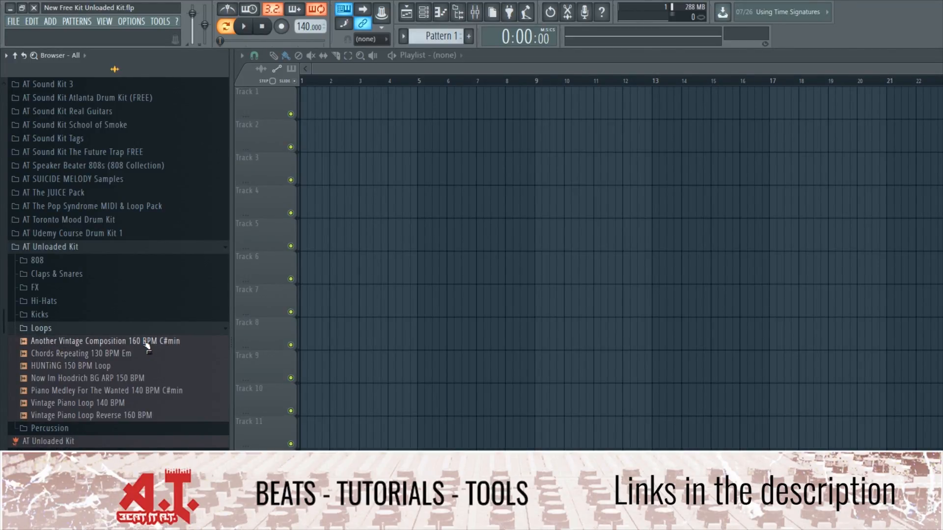
pyautogui.click(146, 344)
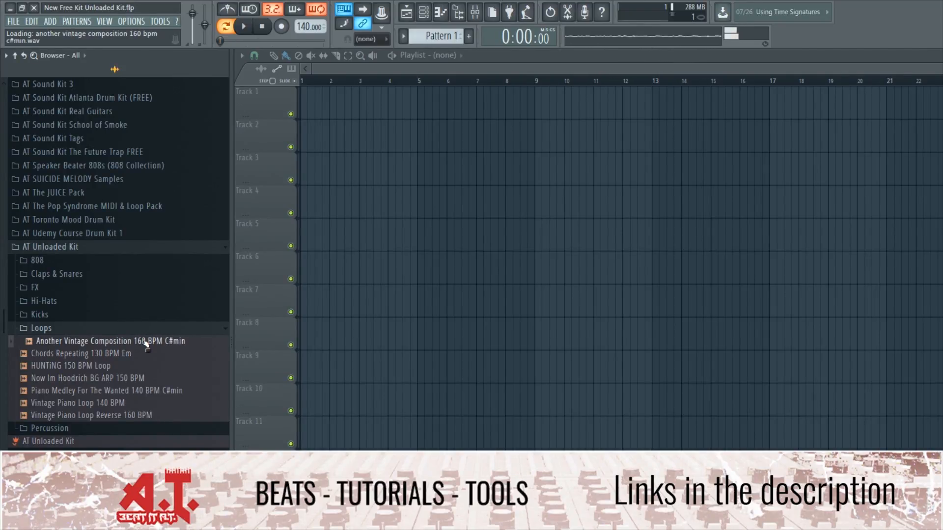
pyautogui.press('Down')
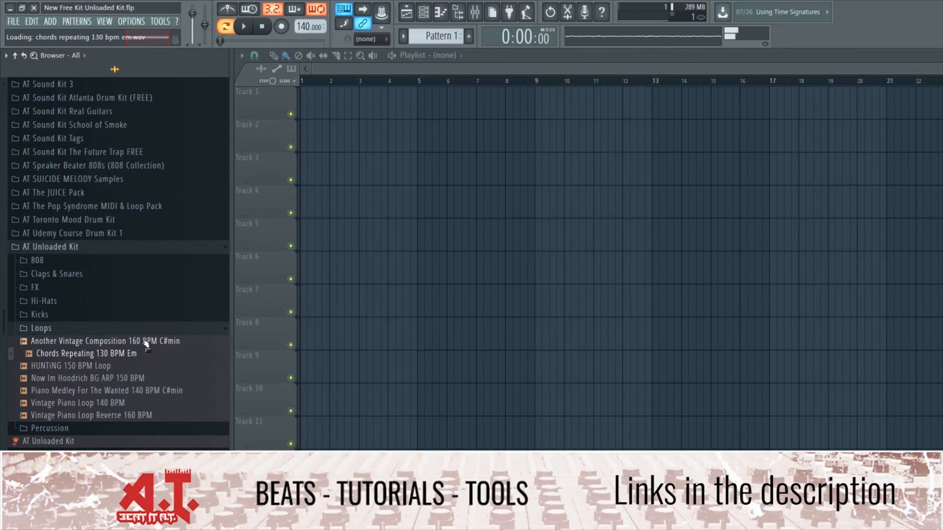
pyautogui.press('Down')
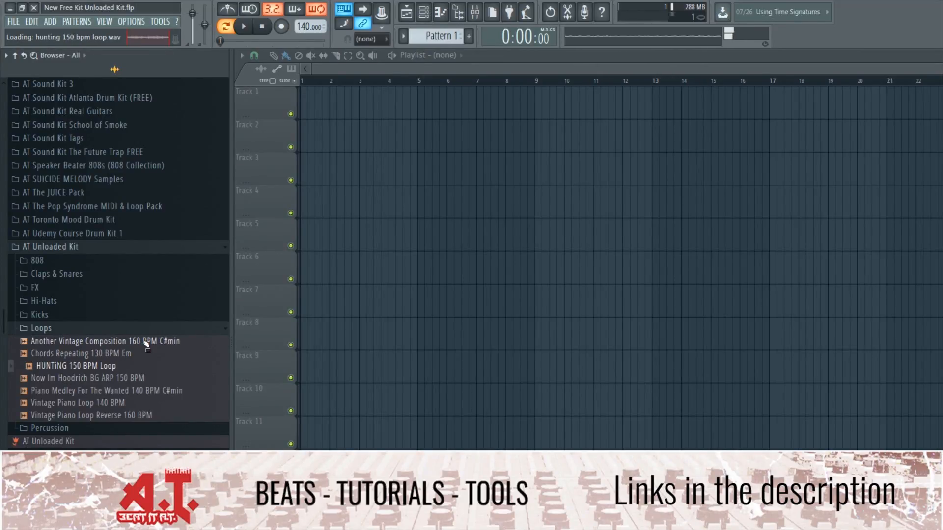
pyautogui.press('Down')
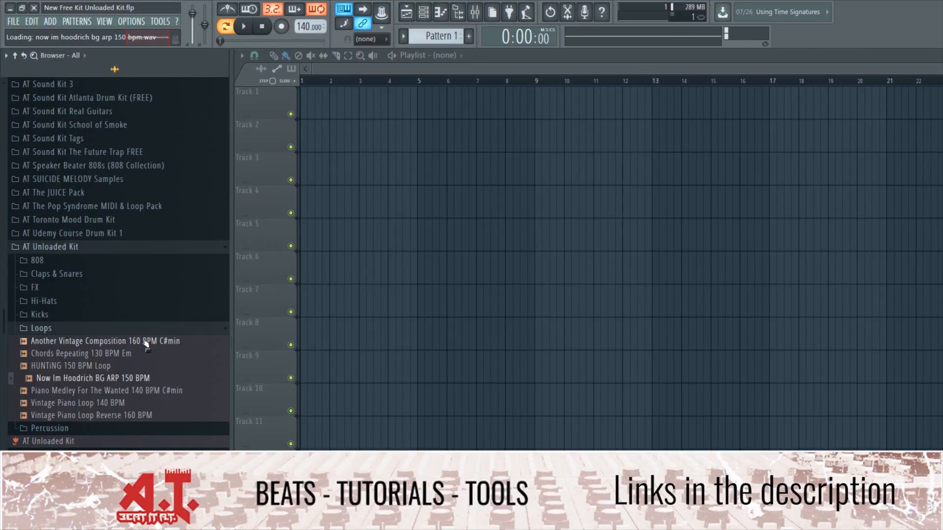
pyautogui.press('Down')
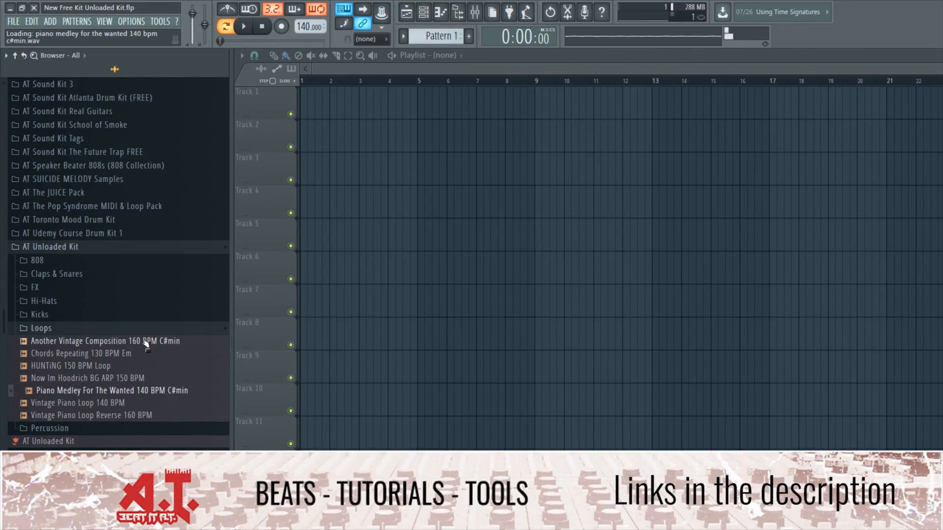
pyautogui.press('Down')
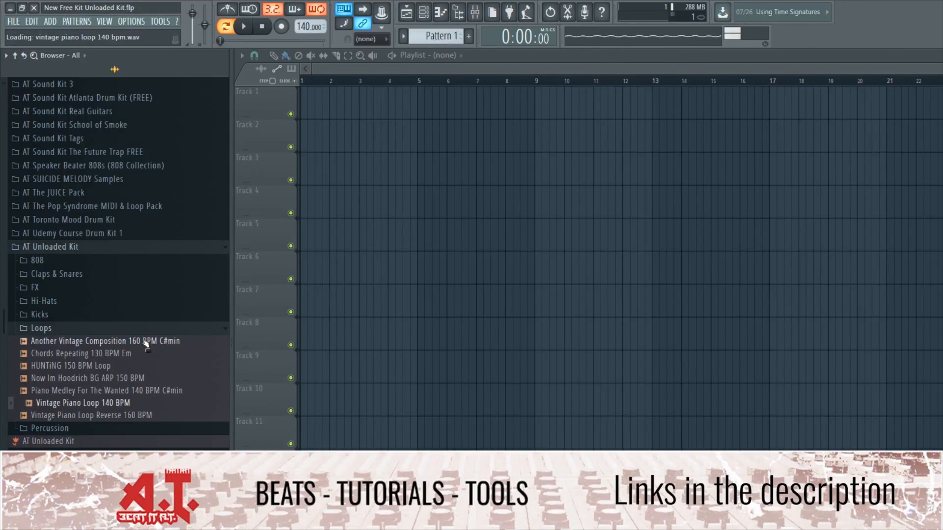
pyautogui.press('Down')
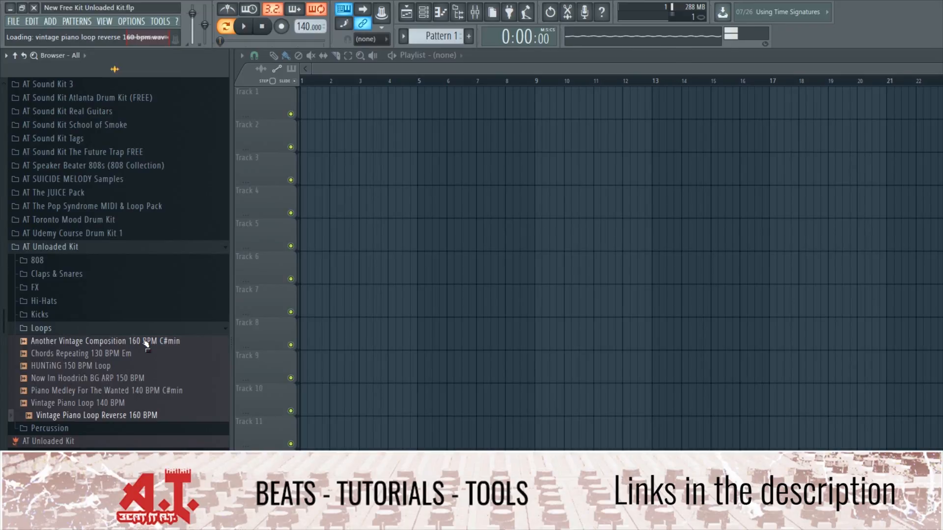
pyautogui.click(264, 28)
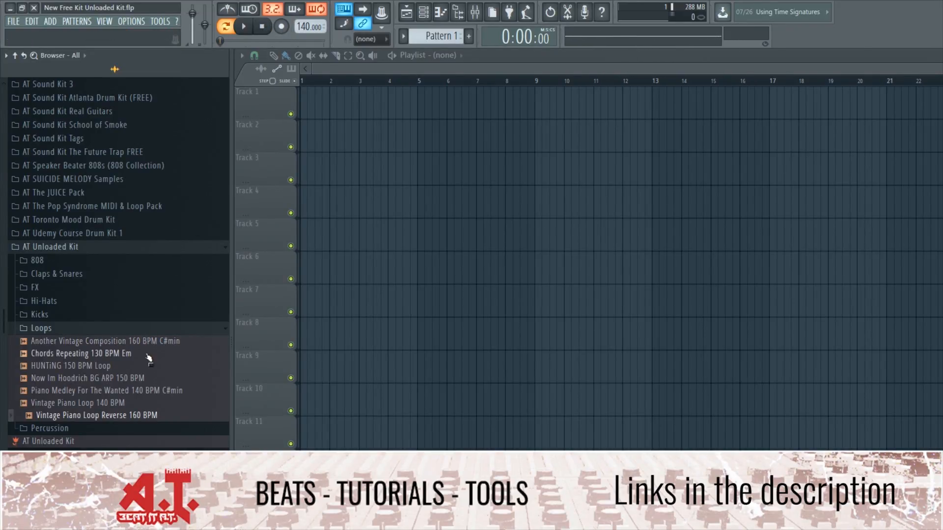
# Step: Place the Another Vintage Composition 160 BPM C#min loop at the start of Track 1 and open its channel settings
pyautogui.moveTo(156, 341); pyautogui.dragTo(441, 105)
pyautogui.scroll(-5, 517, 250)
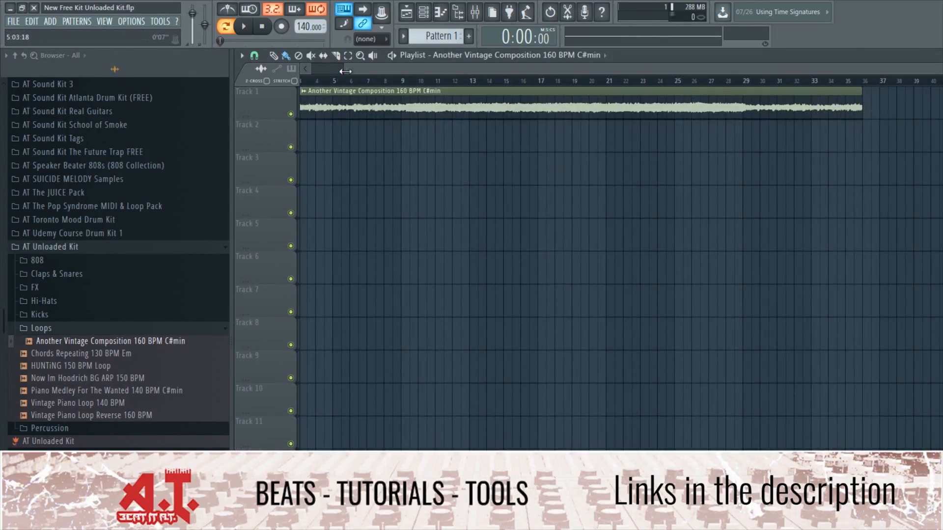
pyautogui.doubleClick(351, 96)
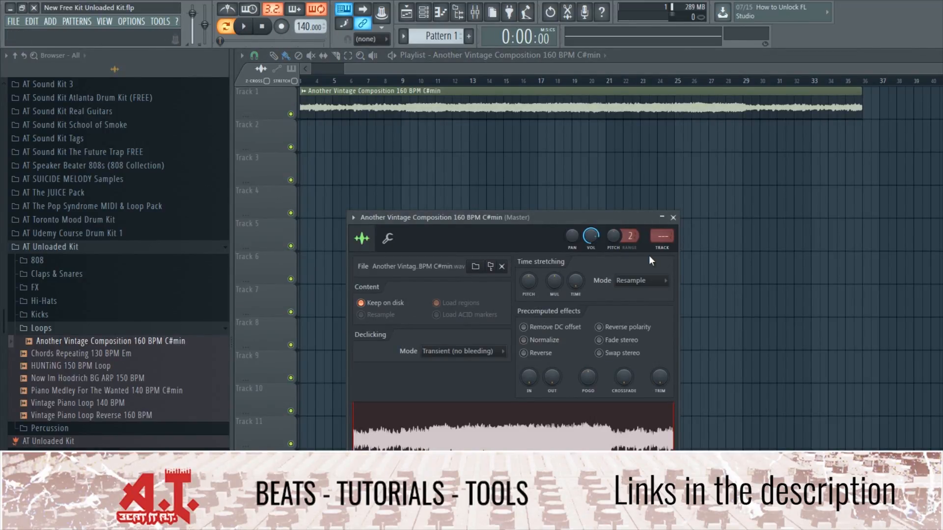
# Step: Run tempo autodetection on the loop's time stretching and assign its tempo with a manually entered BPM
pyautogui.rightClick(579, 275)
pyautogui.click(600, 290)
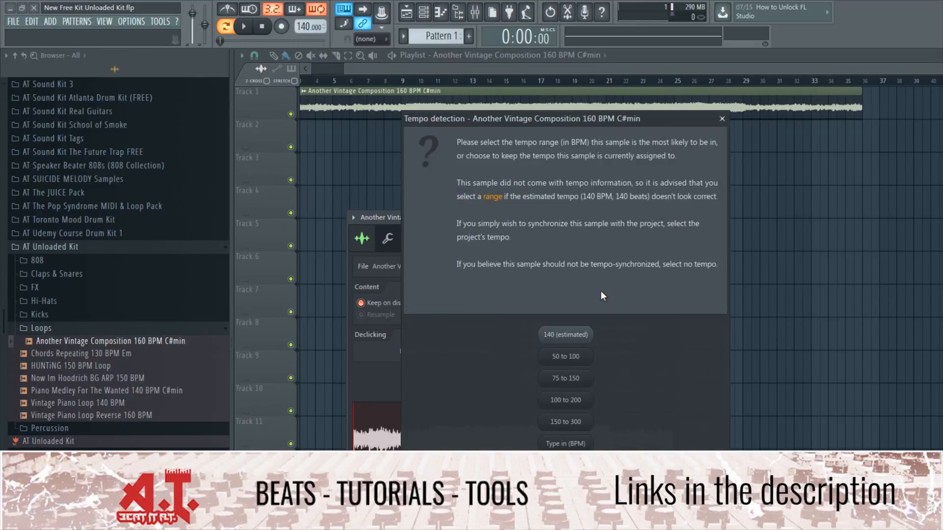
pyautogui.click(572, 443)
pyautogui.press('Return')
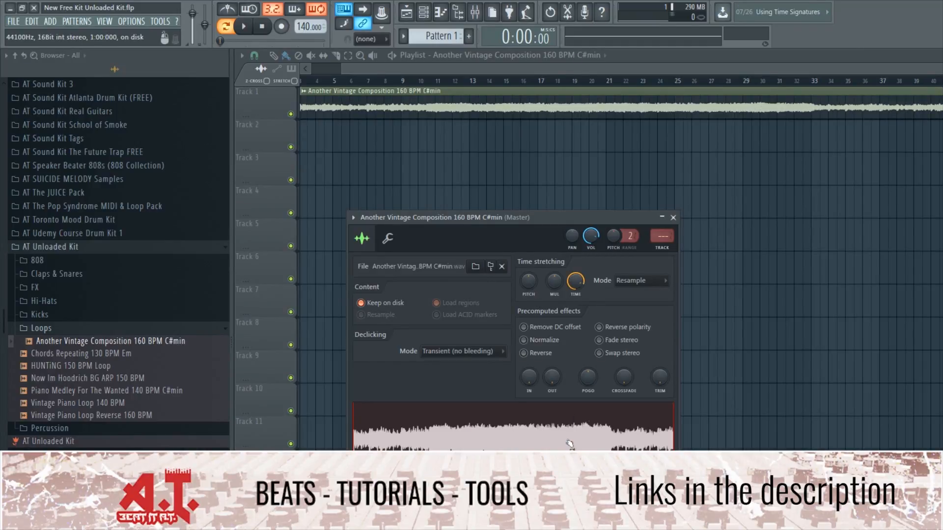
# Step: Close the loop's channel settings and audition the Track 1 loop at several points between bar 1 and bar 33, then stop playback
pyautogui.rightClick(573, 288)
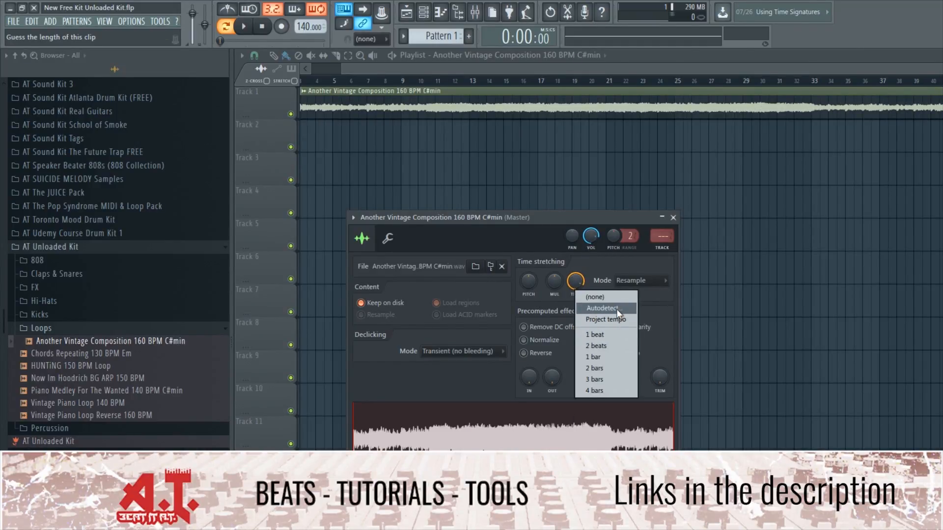
pyautogui.click(768, 292)
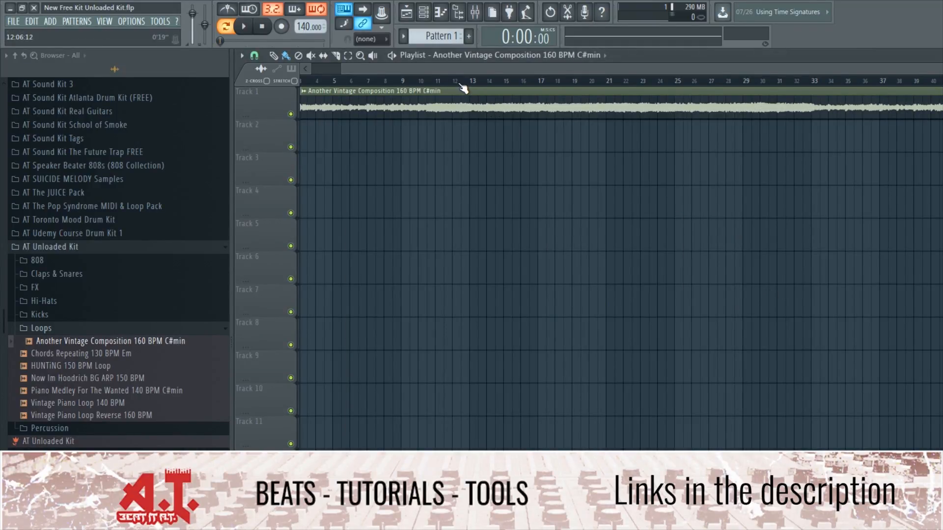
pyautogui.press('space')
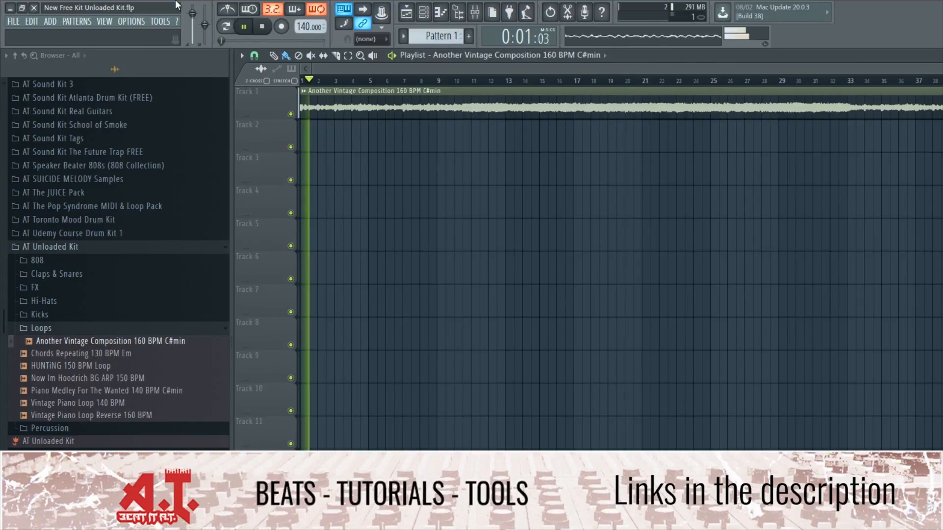
pyautogui.click(370, 82)
pyautogui.click(416, 83)
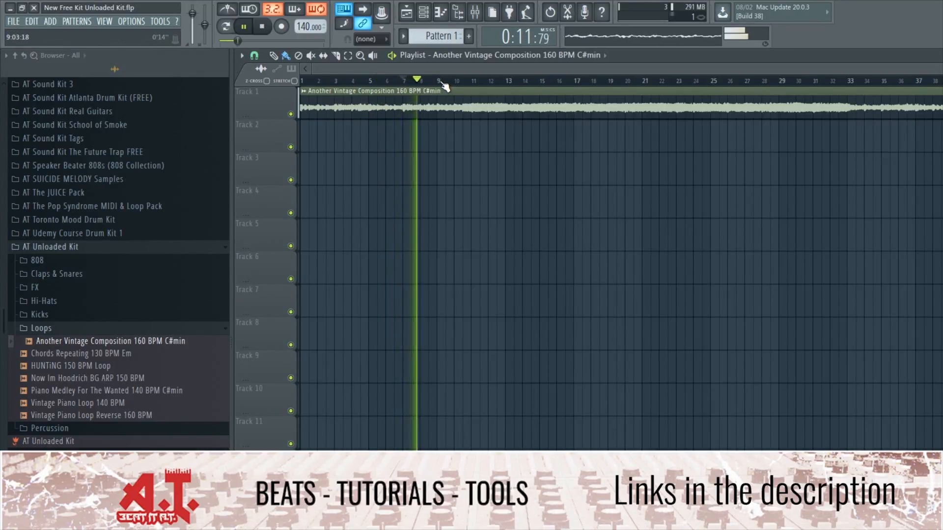
pyautogui.click(443, 84)
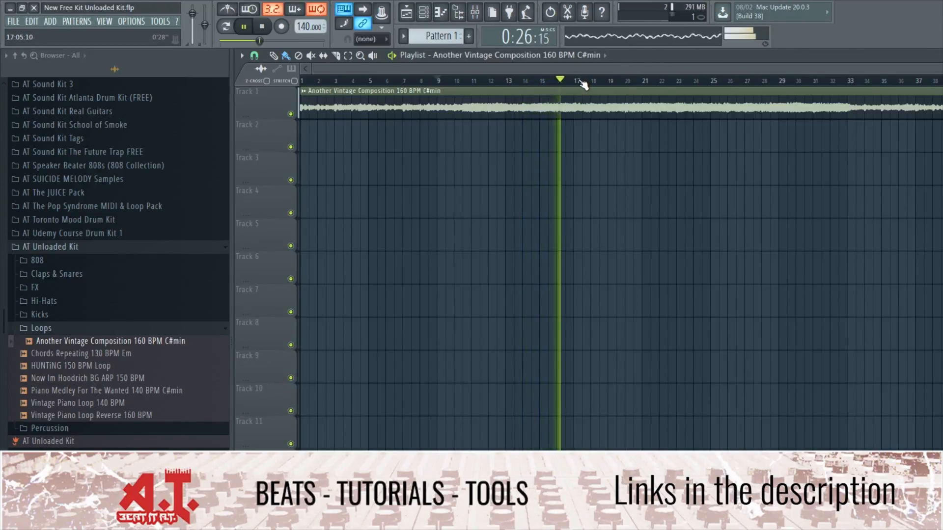
pyautogui.click(645, 81)
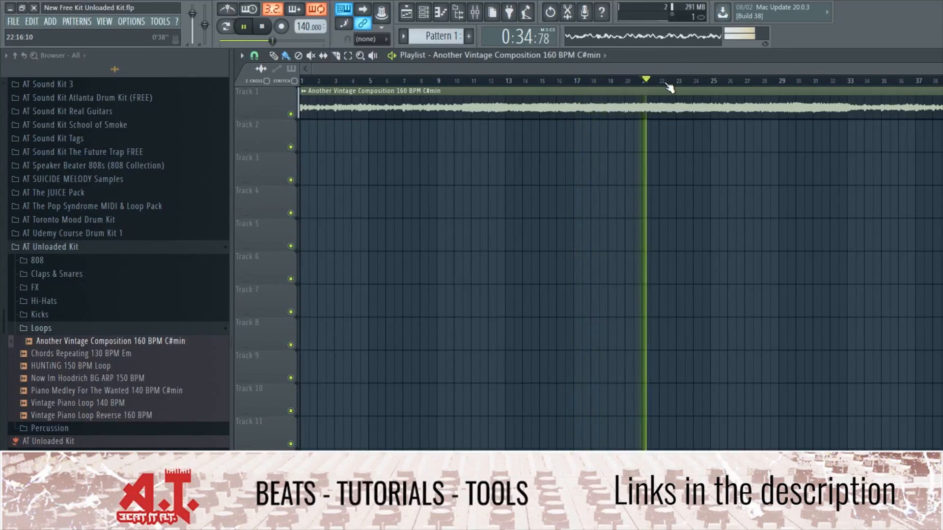
pyautogui.click(710, 82)
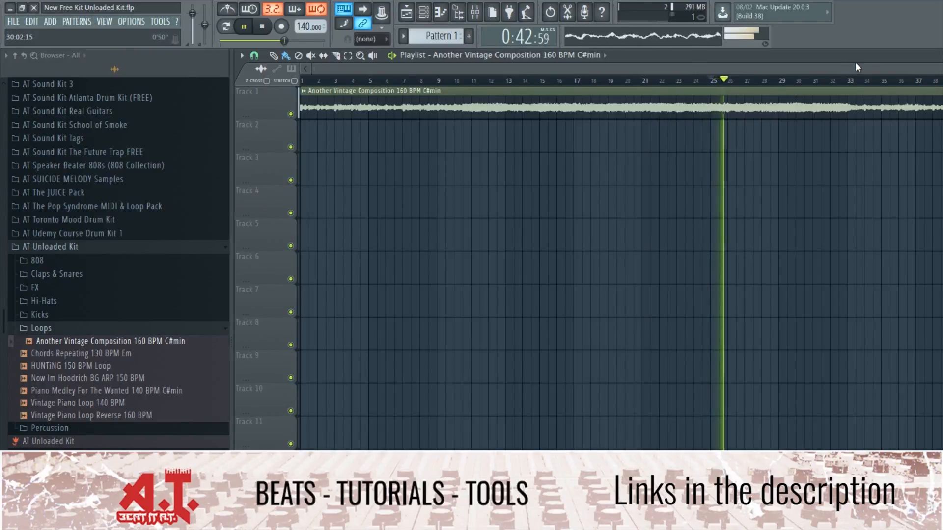
pyautogui.click(853, 81)
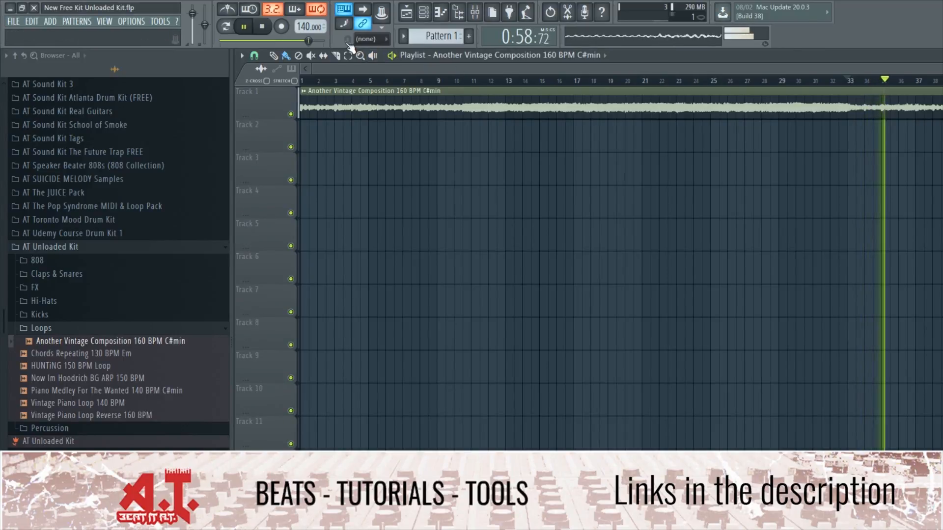
pyautogui.press('space')
# Step: Set the project tempo to 150 BPM and resume playback around bar 33
pyautogui.rightClick(312, 29)
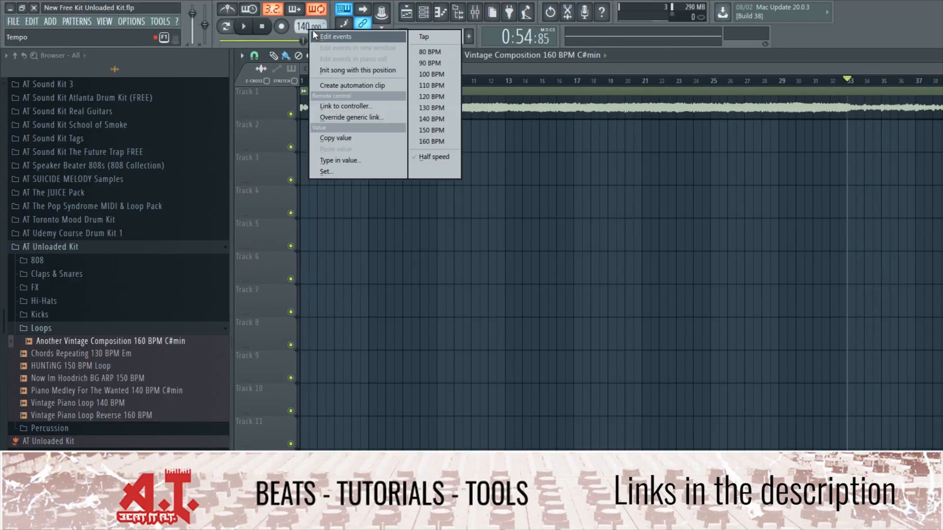
pyautogui.click(444, 130)
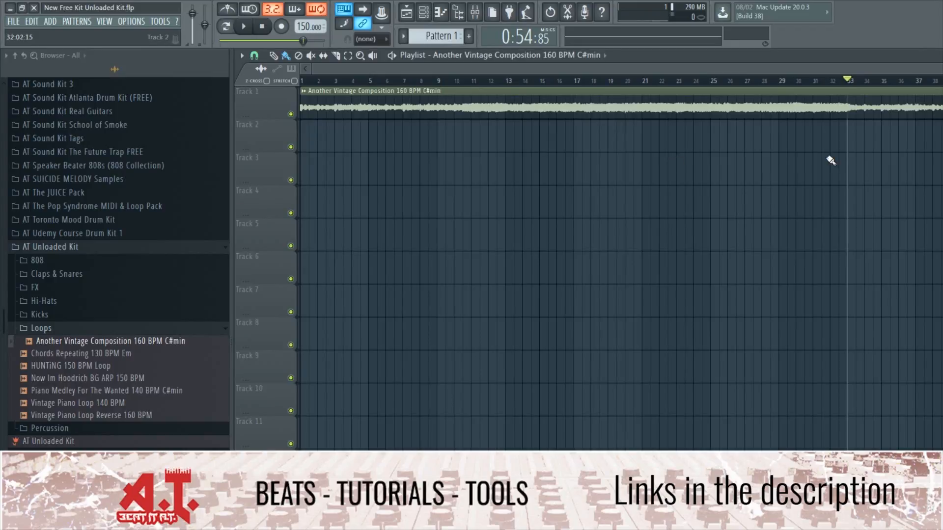
pyautogui.press('space')
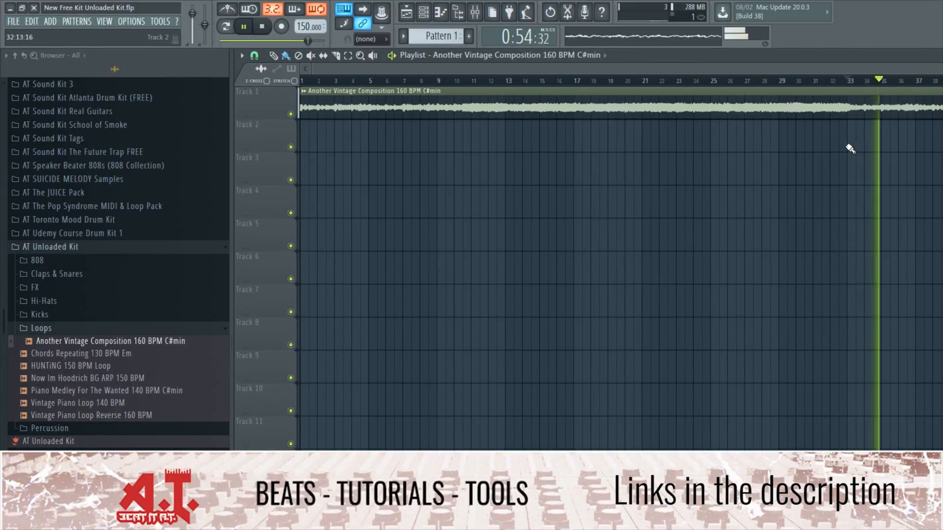
# Step: Select bars 33 to 36 as the playback region and slice the Track 1 loop at bars 33 and 37
pyautogui.moveTo(850, 83); pyautogui.dragTo(911, 90)
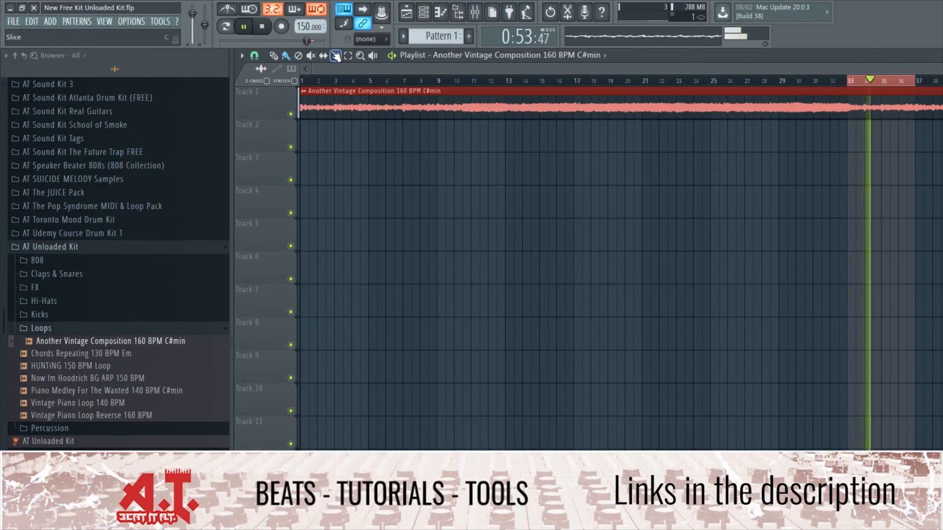
pyautogui.moveTo(848, 93); pyautogui.dragTo(849, 116)
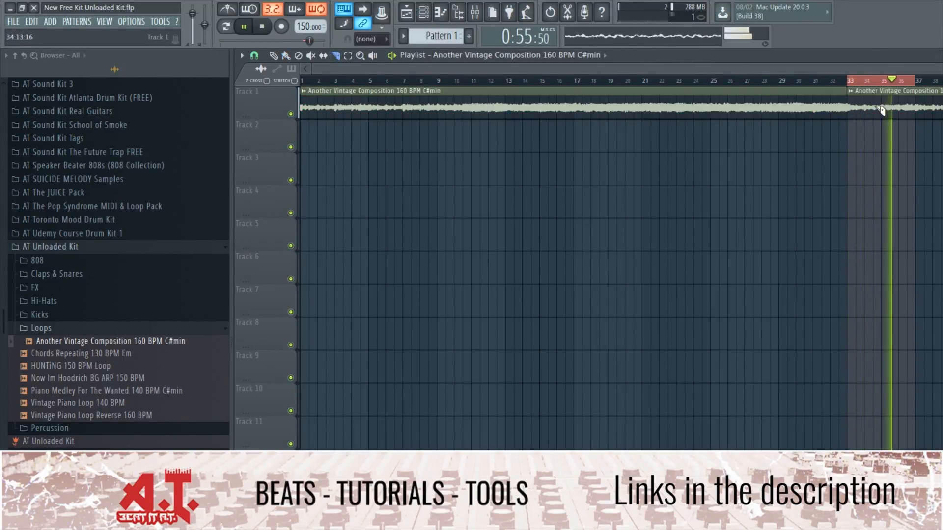
pyautogui.moveTo(916, 94); pyautogui.dragTo(919, 109)
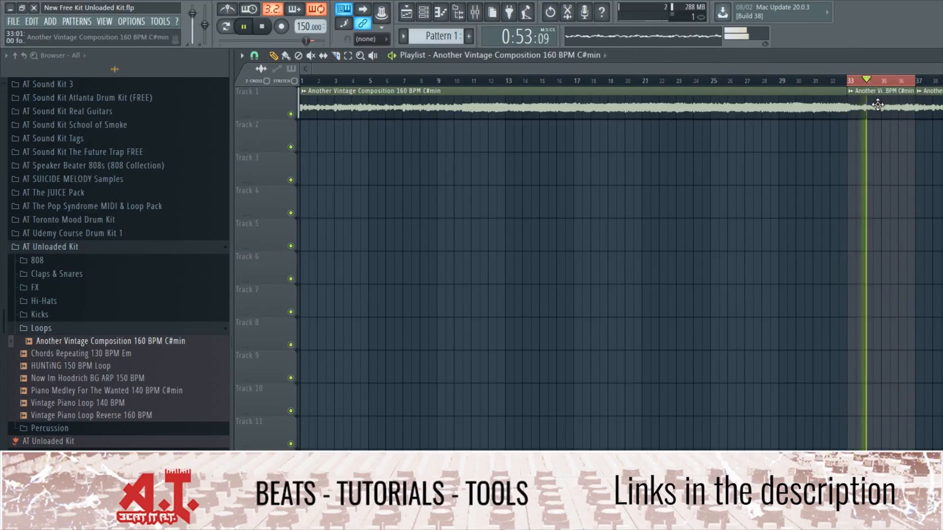
# Step: Stop playback, move the sliced four-bar section to the start of Track 3 and mute Track 1
pyautogui.press('space')
pyautogui.press('p')
pyautogui.moveTo(877, 102); pyautogui.dragTo(223, 228)
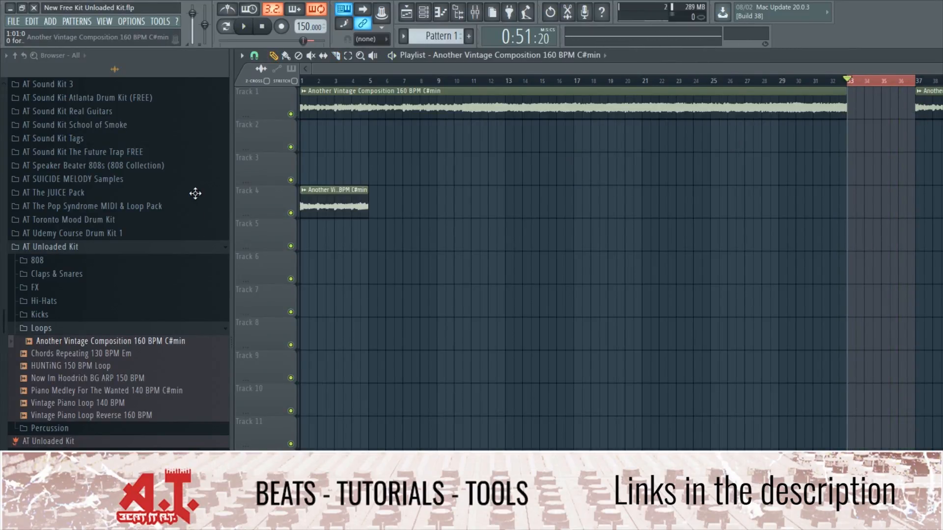
pyautogui.moveTo(195, 193); pyautogui.dragTo(197, 164)
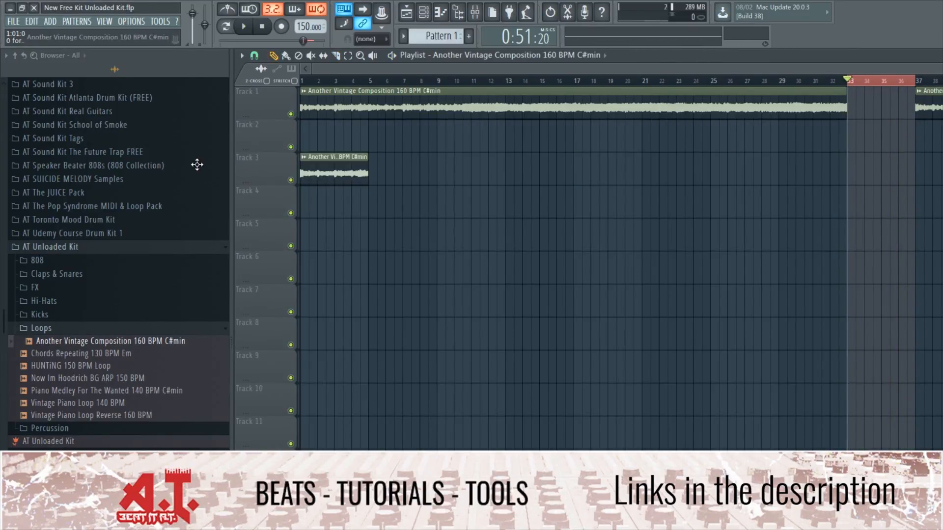
pyautogui.click(291, 114)
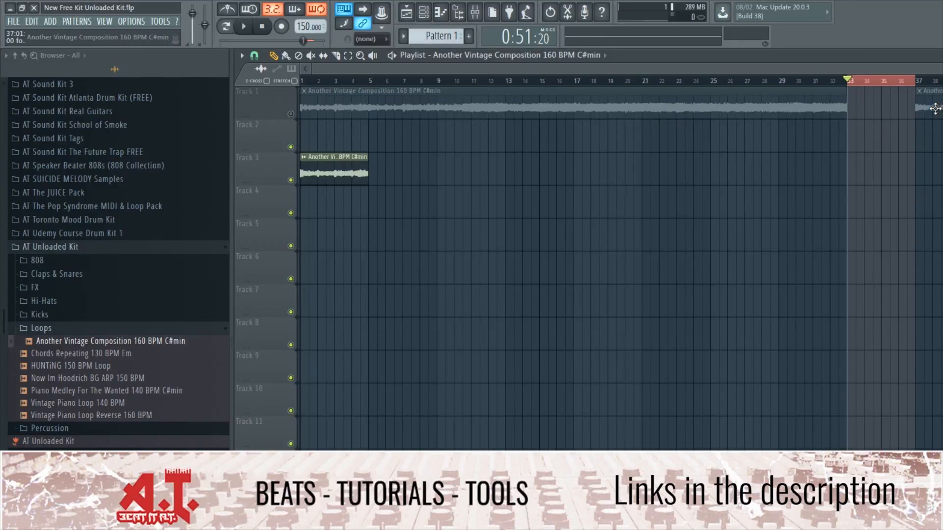
# Step: Move the loop section at bar 37 to bar 5 of Track 3 and set the playback region to bars 1 to 8
pyautogui.moveTo(935, 108); pyautogui.dragTo(368, 198)
pyautogui.click(430, 80)
pyautogui.hotkey('ctrl', 'a')
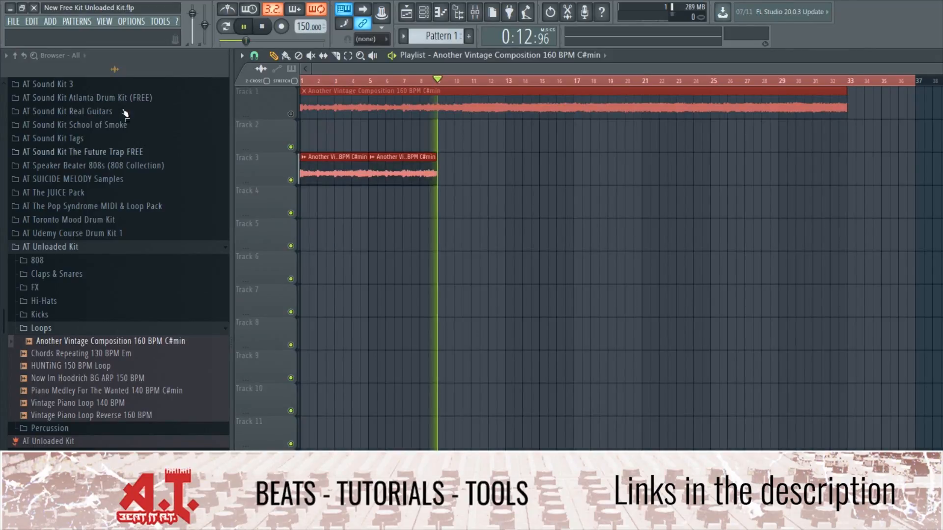
pyautogui.moveTo(436, 86); pyautogui.dragTo(399, 92)
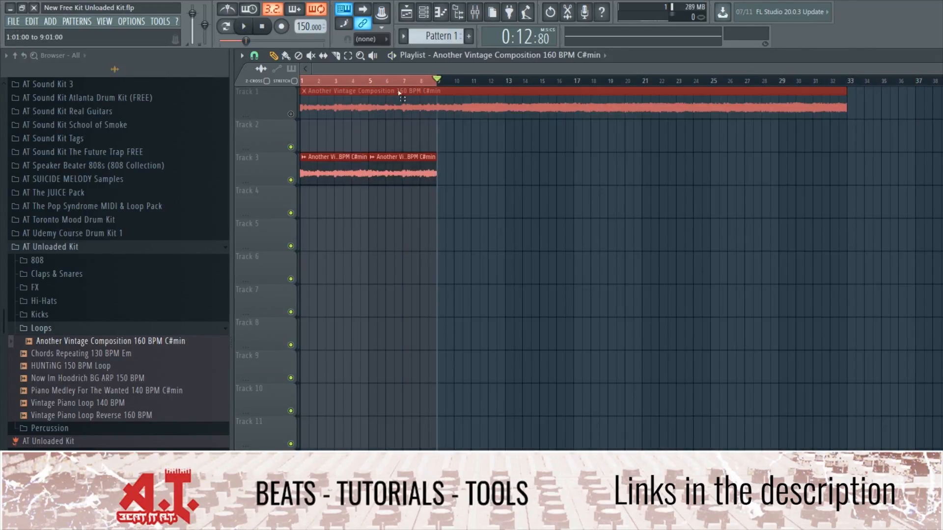
# Step: Route the Track 3 loop to a free mixer track and lower that track's volume fader during playback
pyautogui.doubleClick(350, 173)
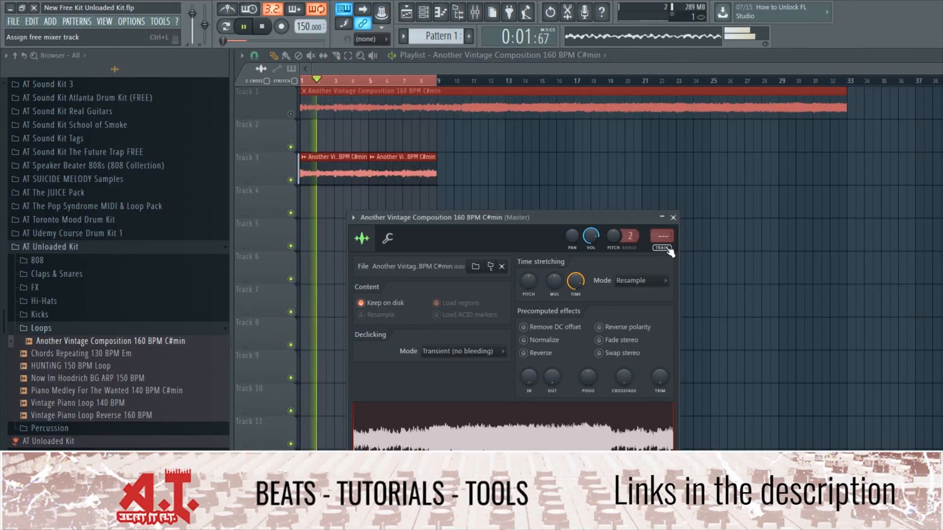
pyautogui.click(667, 250)
pyautogui.press('space')
pyautogui.press('space')
pyautogui.moveTo(499, 339); pyautogui.dragTo(498, 353)
# Step: Load Gross Beat in the first effect slot of the loop's mixer track, choose a preset and close the plugin window
pyautogui.click(912, 138)
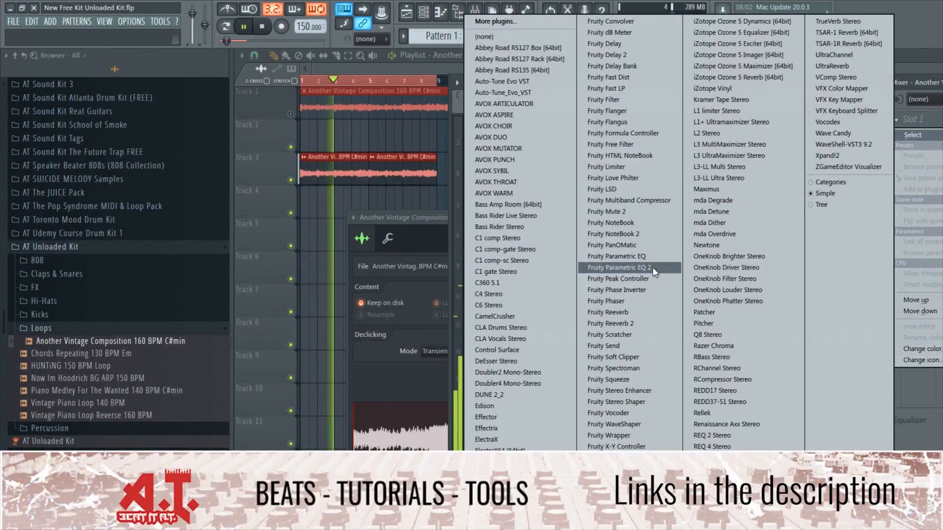
pyautogui.press('g')
pyautogui.press('Return')
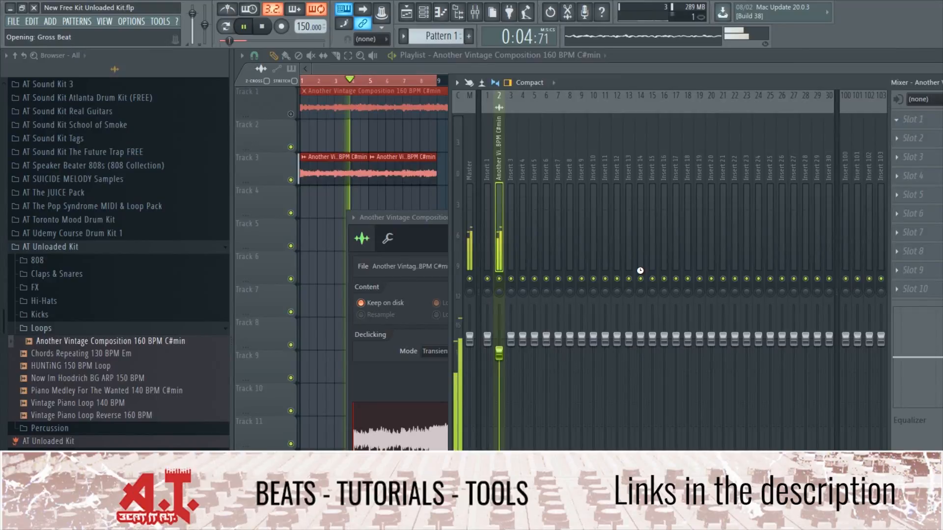
pyautogui.click(338, 202)
pyautogui.moveTo(352, 234)
pyautogui.click(509, 252)
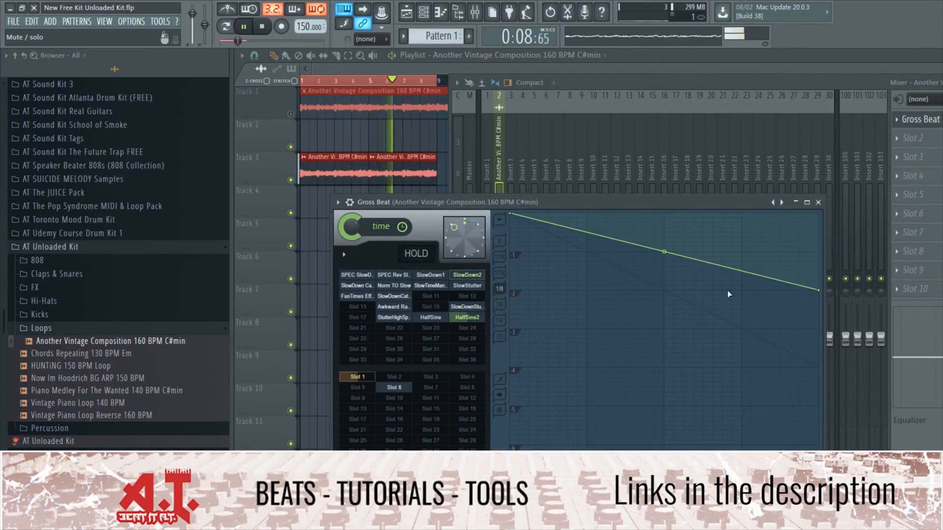
pyautogui.click(818, 202)
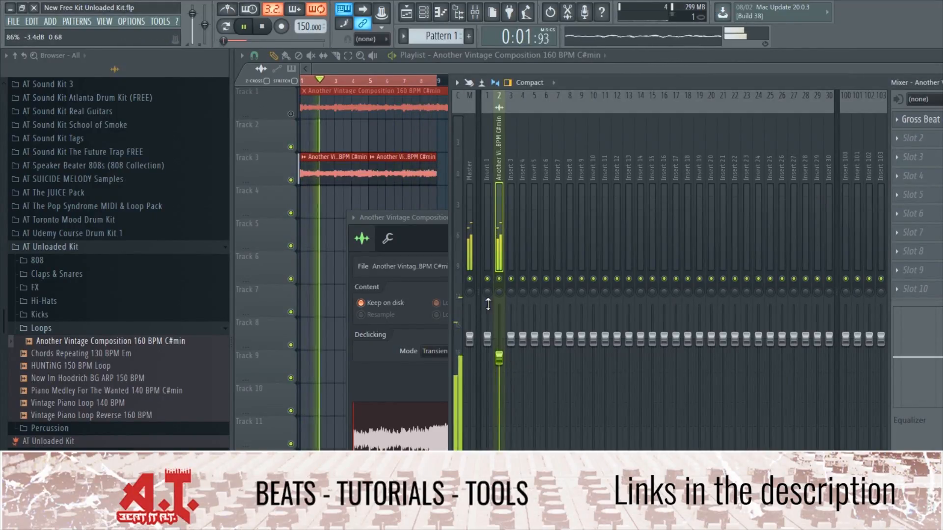
# Step: Create an automation clip for Gross Beat's mix level on Track 2 and extend it to bar 17, dropping the level to 0% at bar 9
pyautogui.press('space')
pyautogui.click(942, 179)
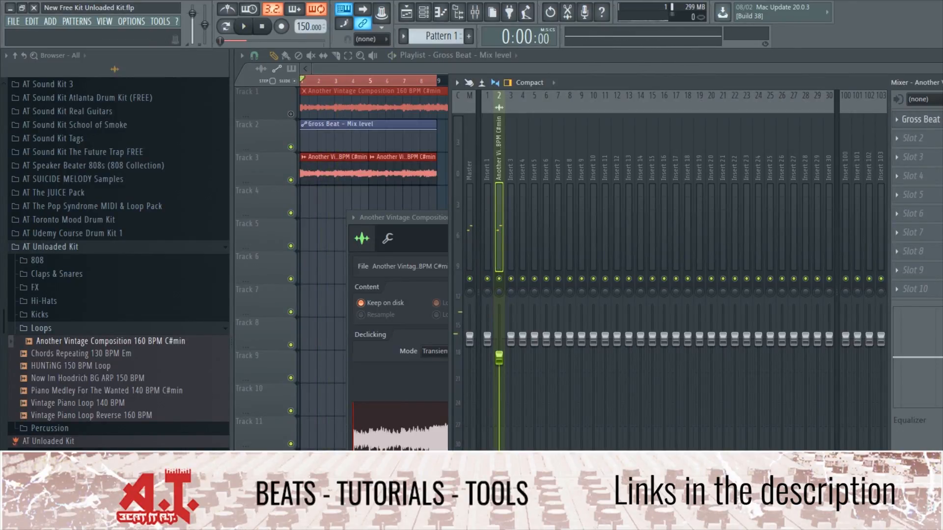
pyautogui.click(335, 223)
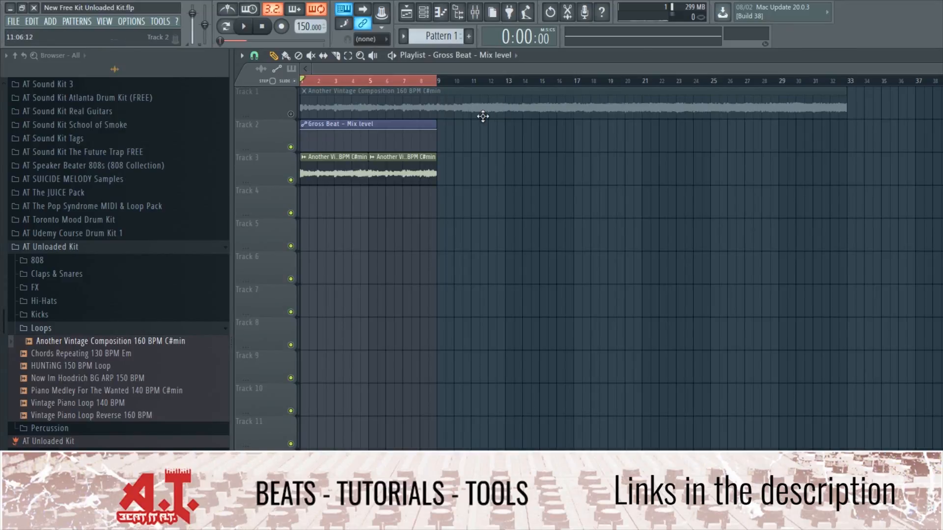
pyautogui.moveTo(436, 125); pyautogui.dragTo(565, 128)
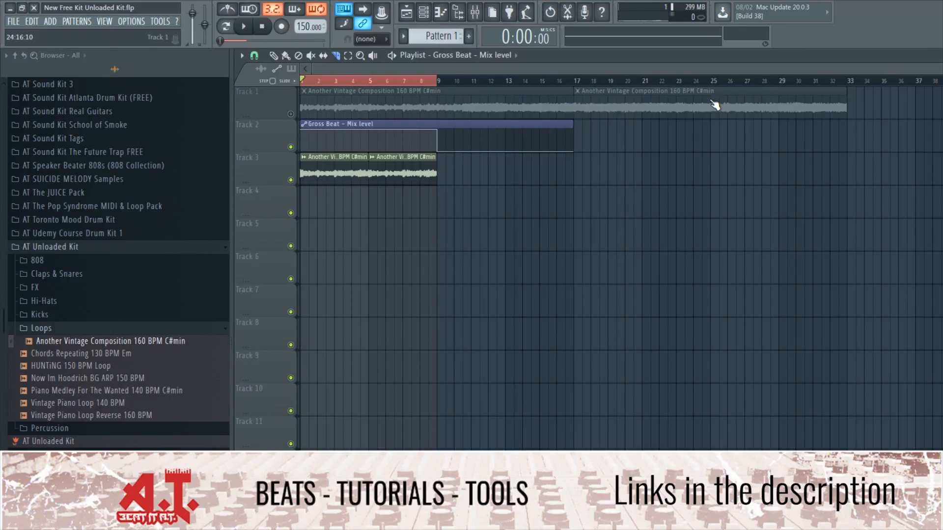
# Step: Move the Track 1 section spanning bars 17 to 24 to bar 9 of Track 3 and play from there
pyautogui.moveTo(642, 103); pyautogui.dragTo(506, 157)
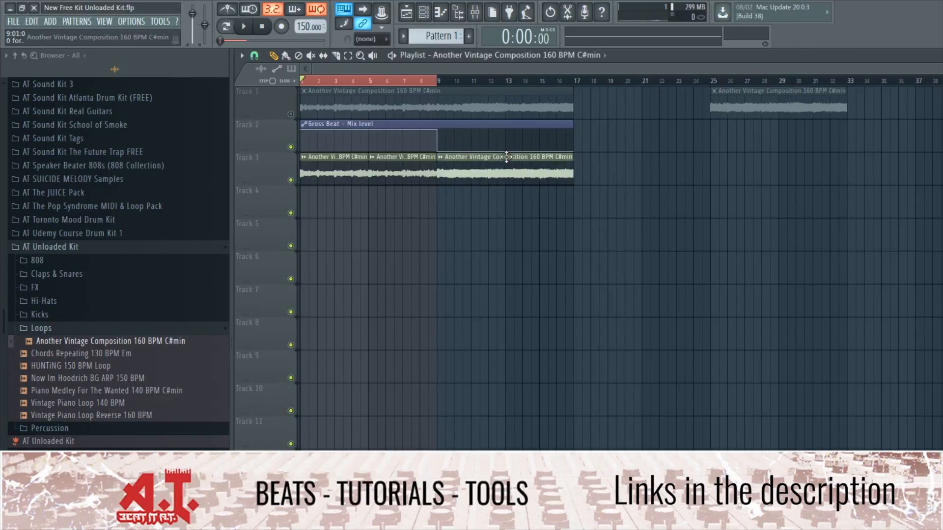
pyautogui.click(443, 83)
pyautogui.press('space')
# Step: Make the Track 3 clip at bar 9 unique, reverse its sample and play it back from bar 9
pyautogui.click(441, 158)
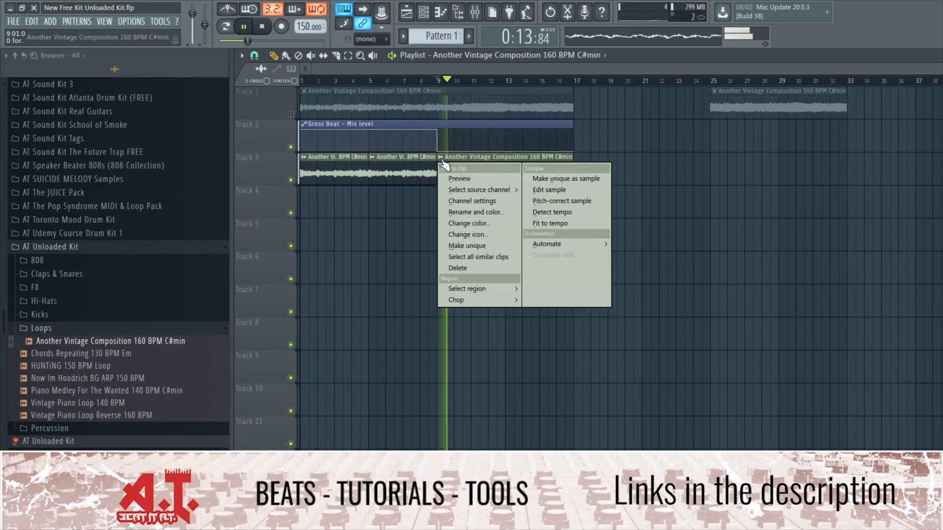
pyautogui.click(473, 247)
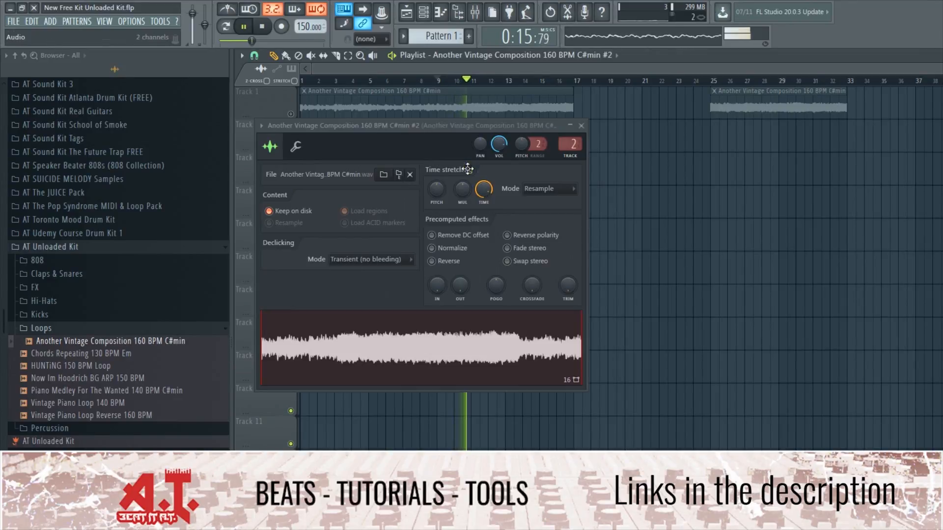
pyautogui.click(432, 261)
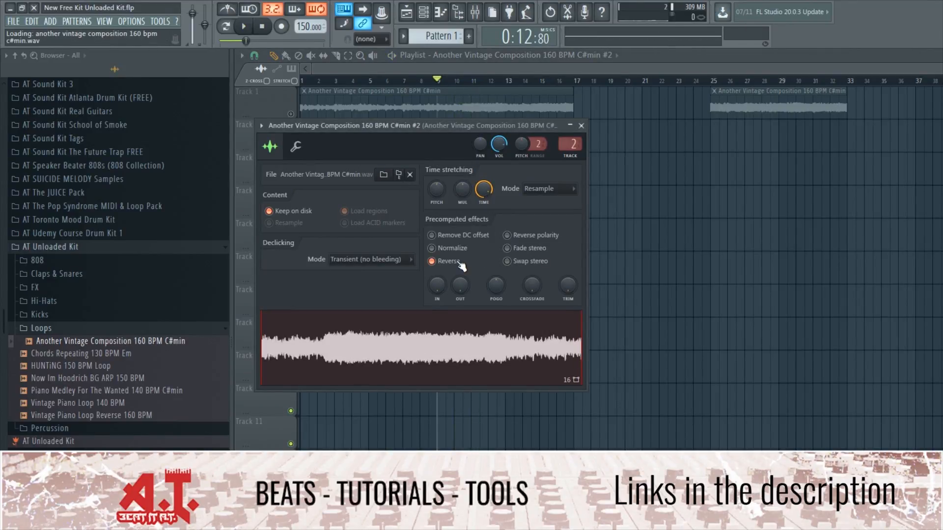
pyautogui.click(582, 126)
pyautogui.press('space')
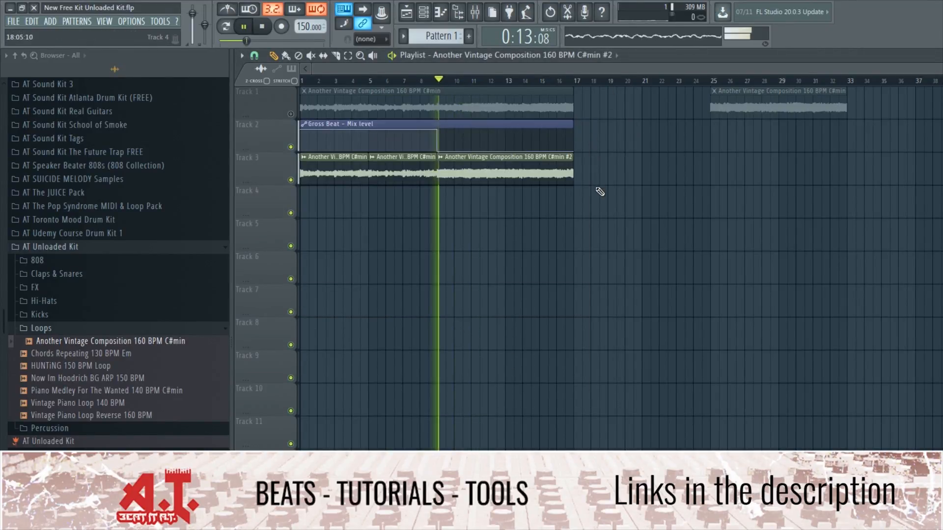
pyautogui.doubleClick(564, 176)
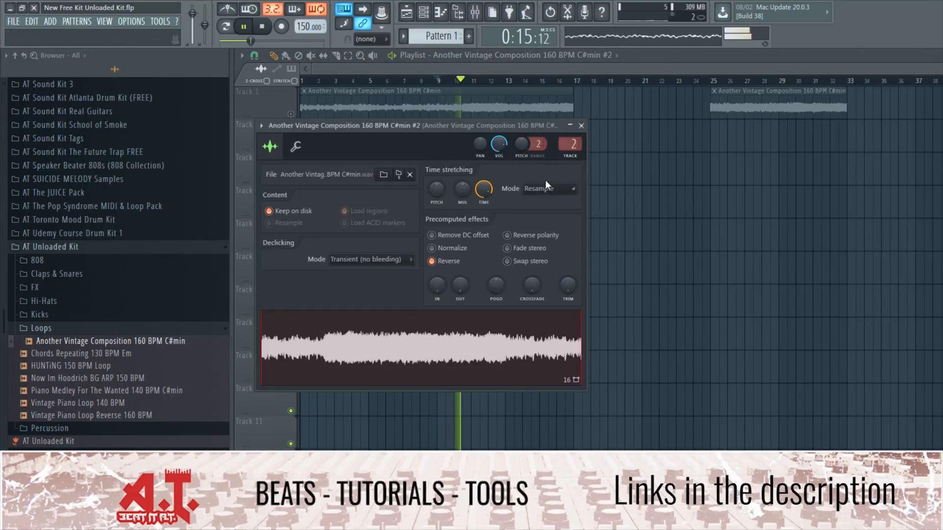
pyautogui.click(582, 126)
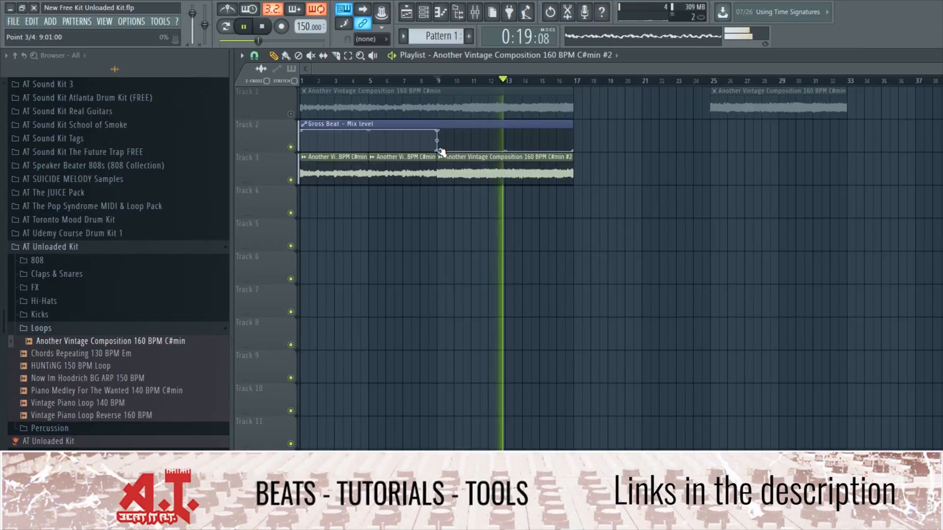
# Step: Reshape the Gross Beat mix level automation so its points from just after bar 9 to bar 17 sit at 0%
pyautogui.moveTo(572, 149)
pyautogui.mouseDown()
pyautogui.moveTo(575, 135)
pyautogui.moveTo(625, 141)
pyautogui.moveTo(574, 151)
pyautogui.mouseUp()
pyautogui.moveTo(620, 126); pyautogui.dragTo(578, 136)
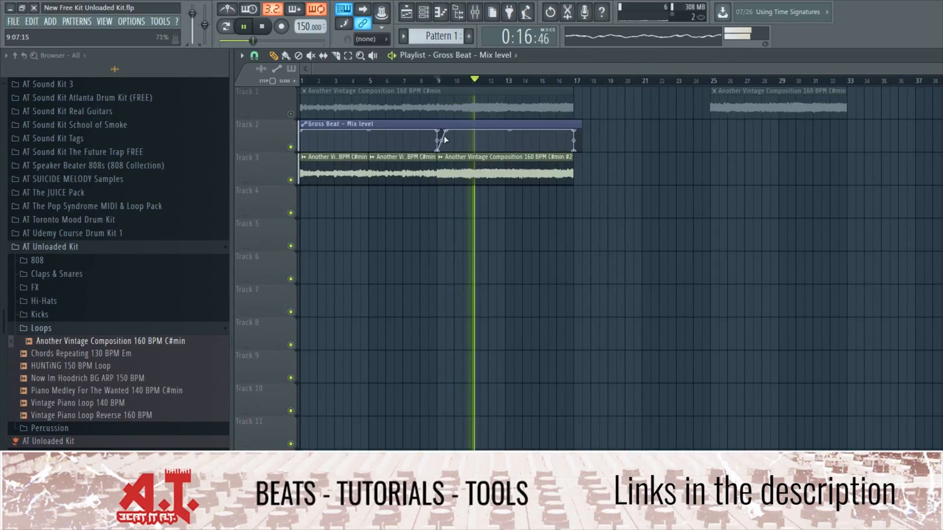
pyautogui.moveTo(445, 130); pyautogui.dragTo(448, 160)
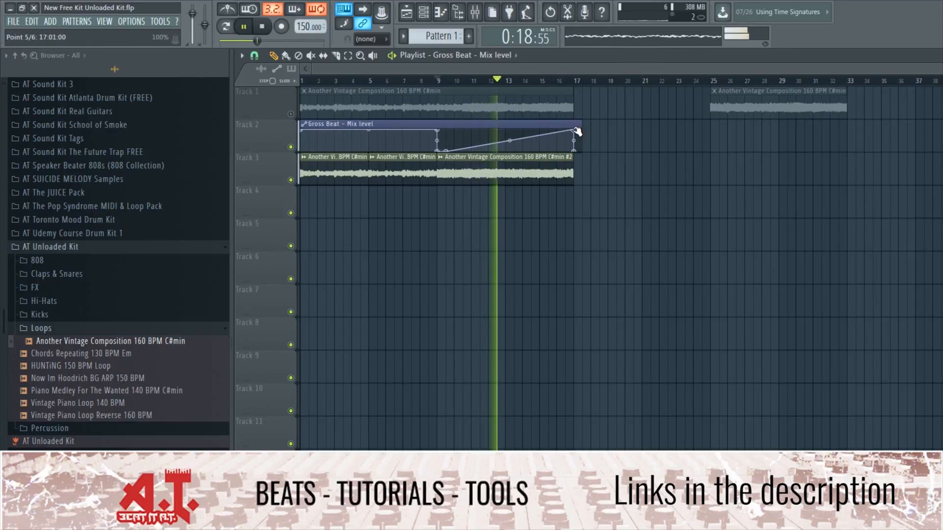
pyautogui.moveTo(573, 130); pyautogui.dragTo(574, 156)
# Step: Turn off Reverse for the Track 3 clip at bar 9, close its settings and play from bar 9
pyautogui.doubleClick(564, 170)
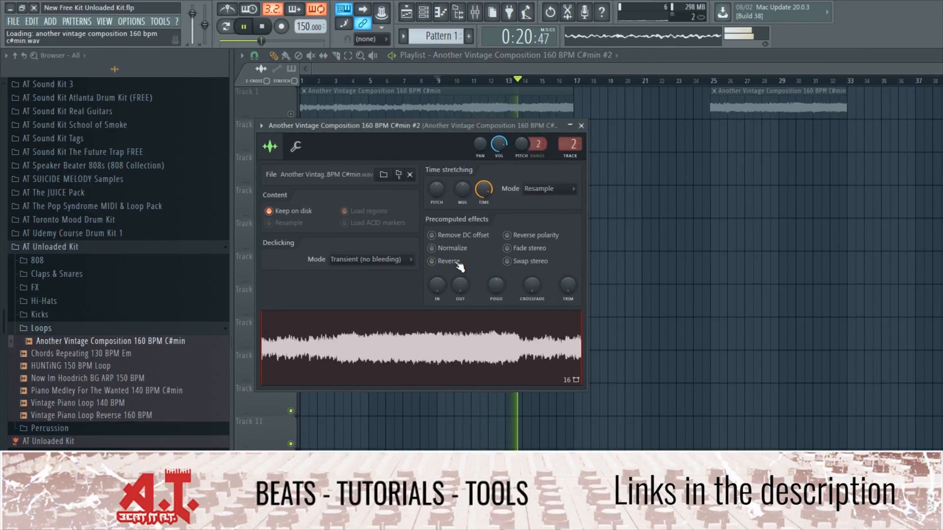
pyautogui.click(581, 126)
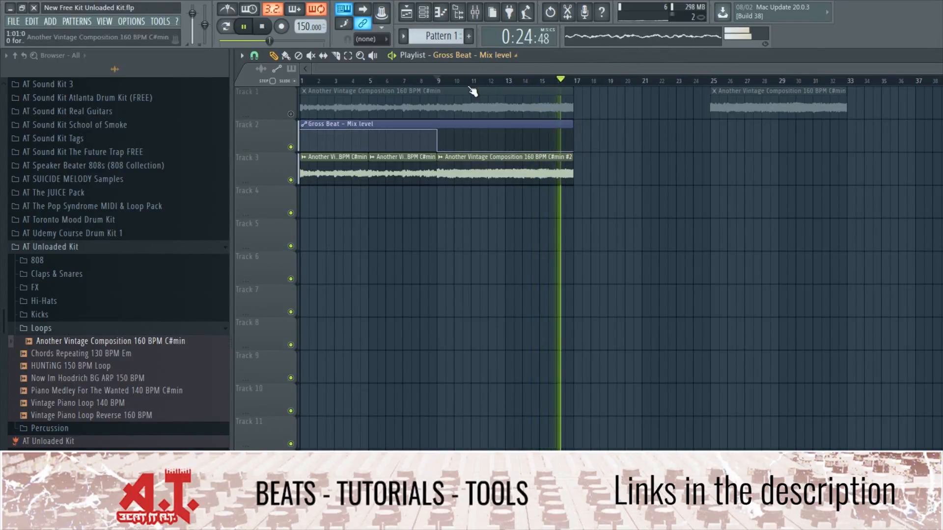
pyautogui.press('space')
pyautogui.press('space')
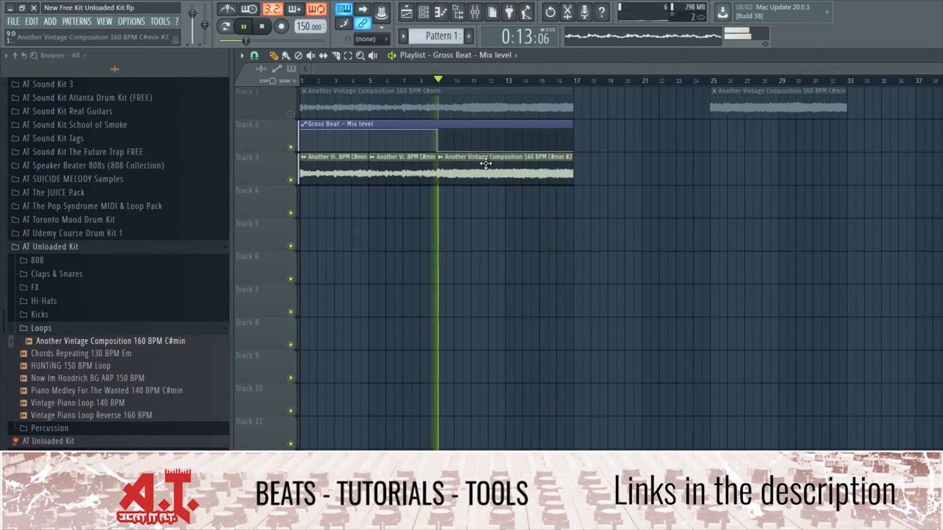
# Step: Select bars 9 to 17 in the playlist as the playback range and listen to that section
pyautogui.moveTo(578, 82); pyautogui.dragTo(437, 82)
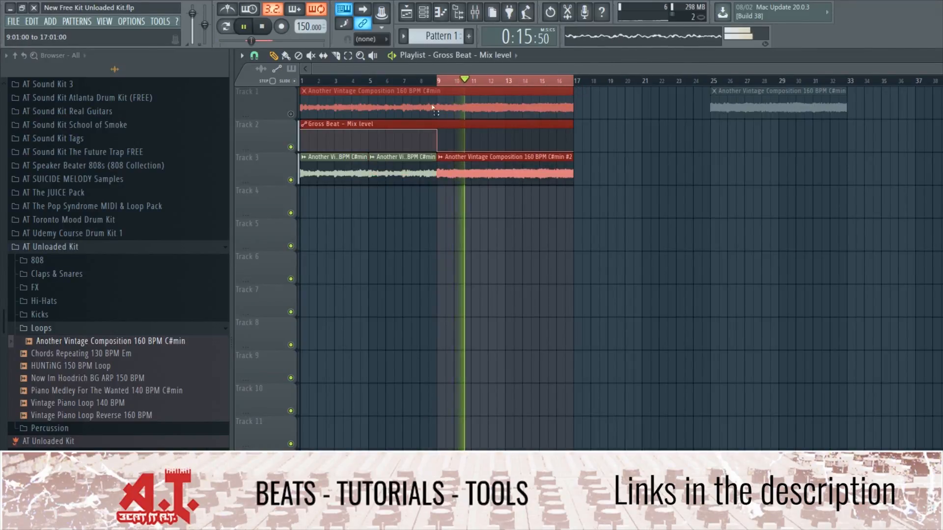
pyautogui.click(438, 151)
pyautogui.moveTo(440, 153)
pyautogui.mouseDown()
pyautogui.moveTo(448, 152)
pyautogui.moveTo(439, 164)
pyautogui.mouseUp()
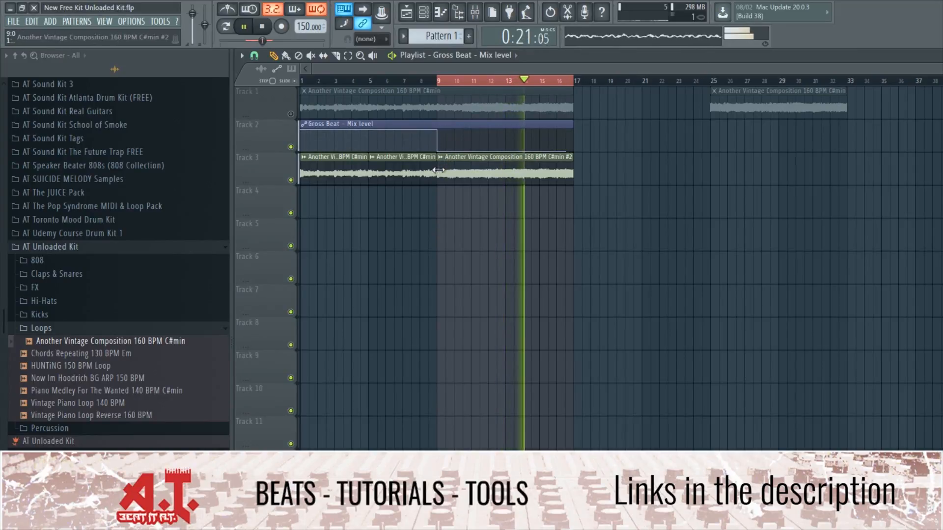
pyautogui.press('space')
pyautogui.rightClick(438, 162)
pyautogui.click(467, 245)
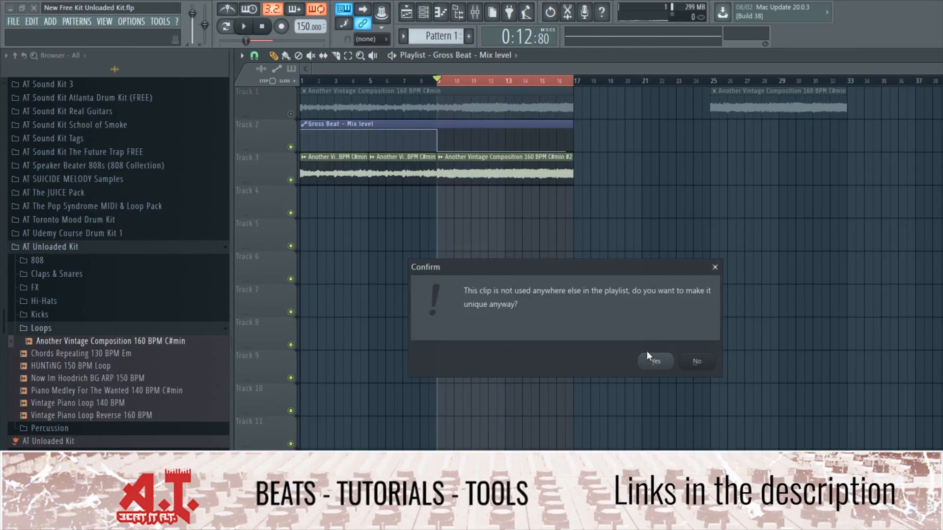
pyautogui.click(715, 267)
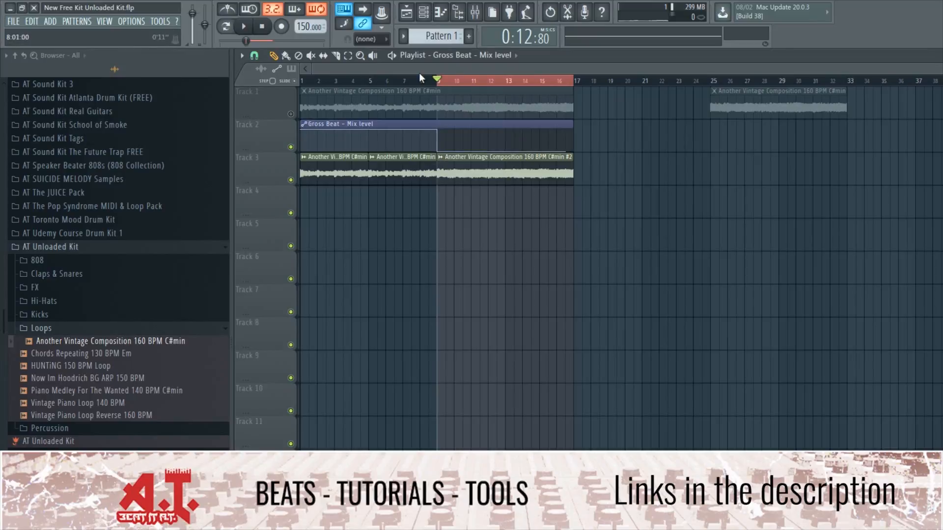
# Step: Arrange the Track 3 section as four-bar clips at bars 9 and 13, with matching Drums pattern clips on Track 4
pyautogui.moveTo(573, 183); pyautogui.dragTo(528, 194)
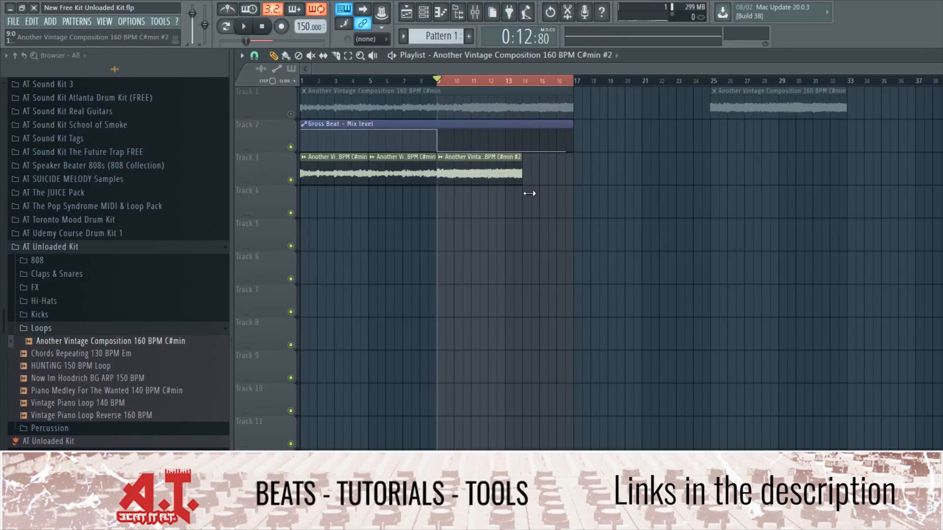
pyautogui.doubleClick(513, 194)
pyautogui.click(554, 173)
pyautogui.rightClick(543, 193)
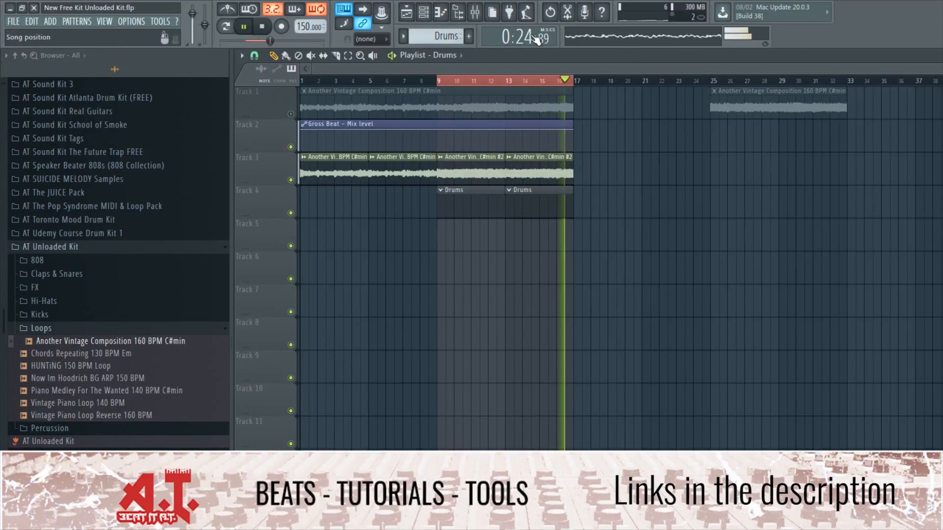
# Step: Stop playback and load Edison into the fourth effect slot of the vintage loop's mixer track
pyautogui.press('space')
pyautogui.click(475, 14)
pyautogui.click(923, 176)
pyautogui.moveTo(937, 190)
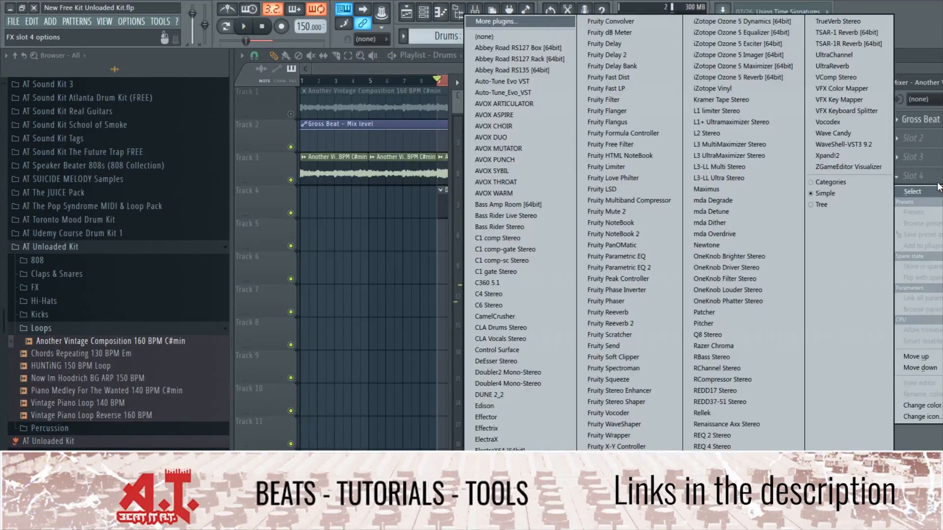
pyautogui.press('e')
pyautogui.press('Return')
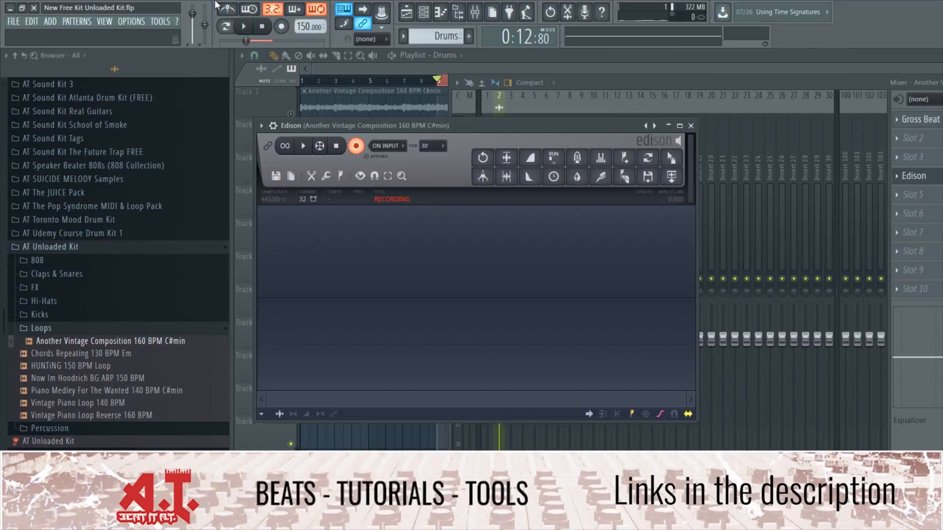
# Step: Record the loop's playback from bar 9 into Edison and stop the recording and the song
pyautogui.click(243, 27)
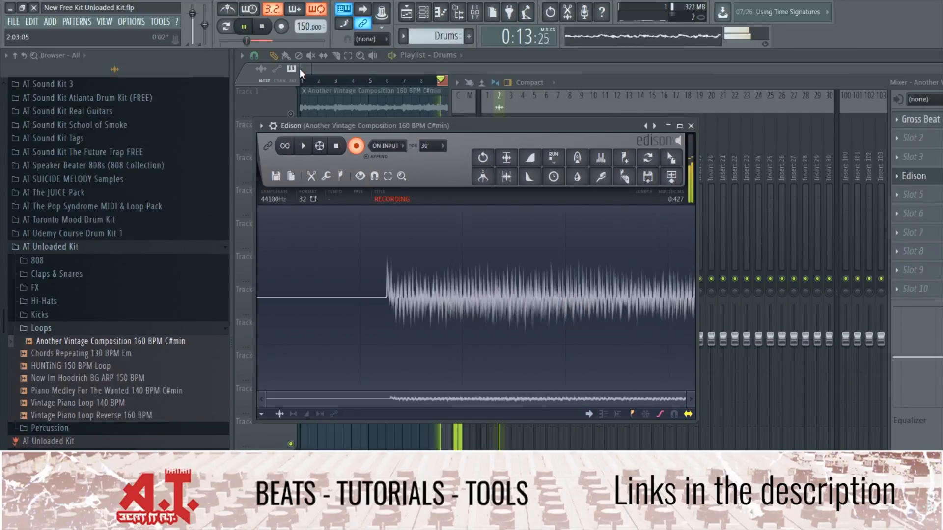
pyautogui.click(336, 146)
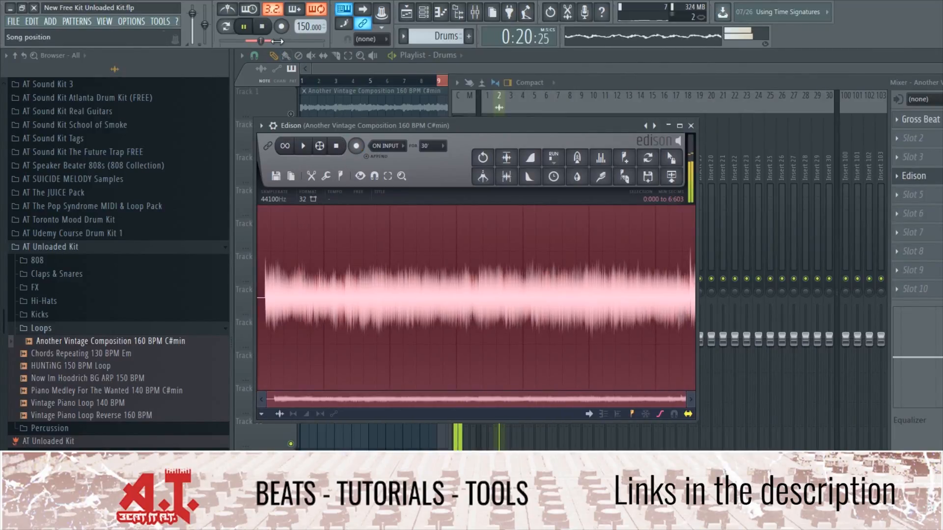
pyautogui.press('space')
# Step: Detect pitch regions across the Edison recording and examine the note labels
pyautogui.rightClick(439, 290)
pyautogui.moveTo(459, 344)
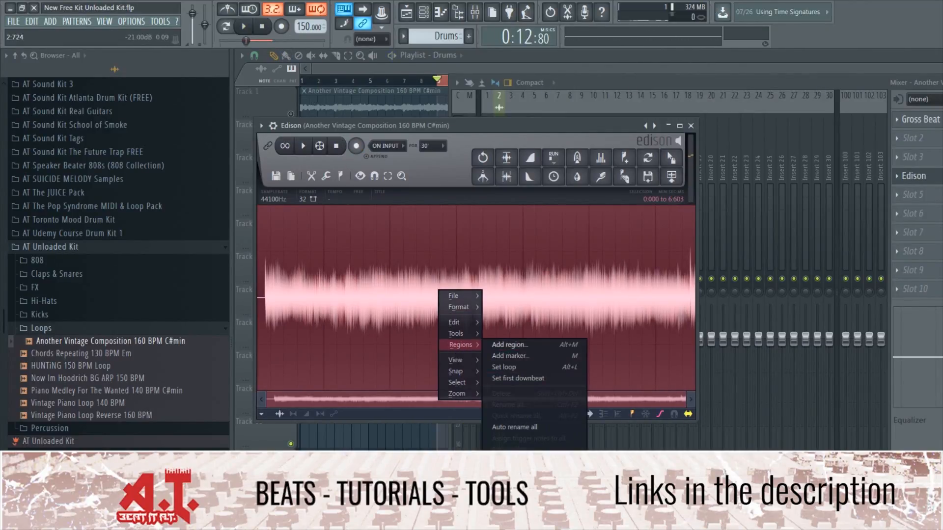
pyautogui.click(522, 477)
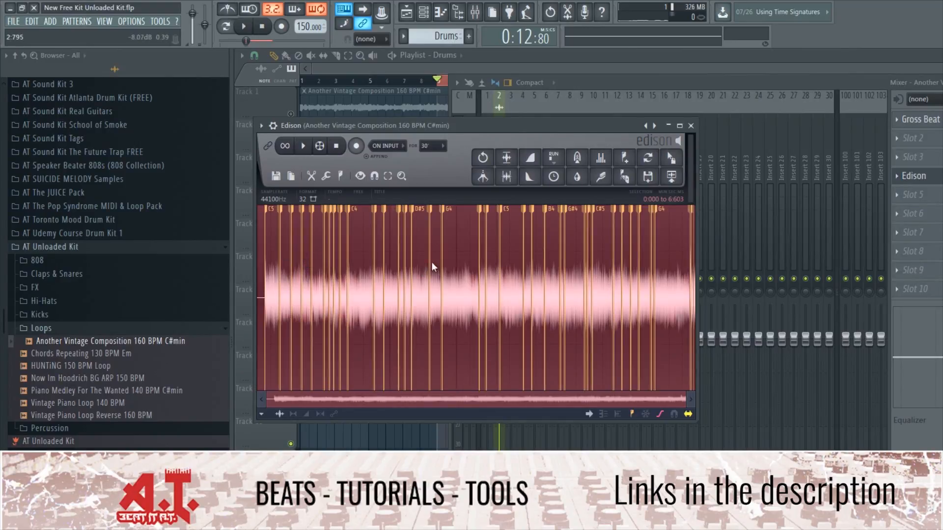
pyautogui.scroll(3, 436, 234)
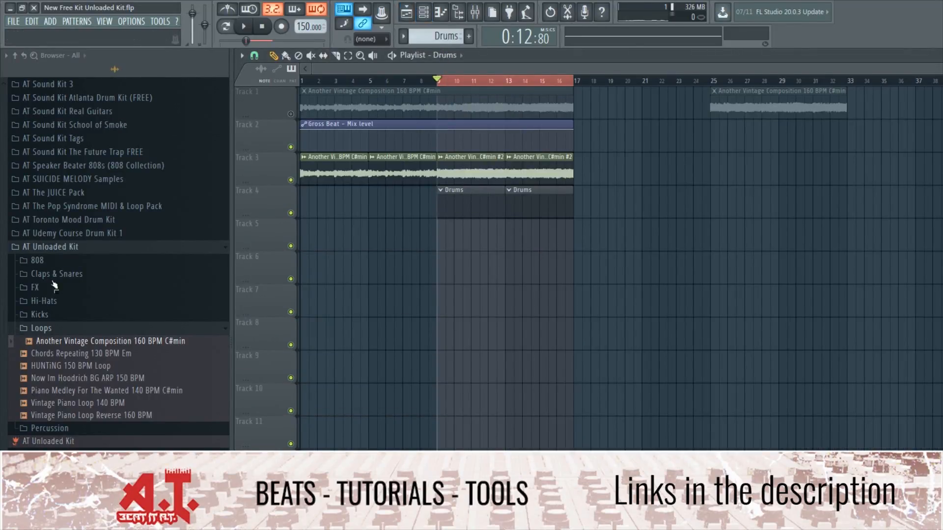
# Step: Load the 808 - AT Lime Bass sample on mixer track 3 and lower the vintage loop's mixer fader
pyautogui.click(69, 260)
pyautogui.click(71, 285)
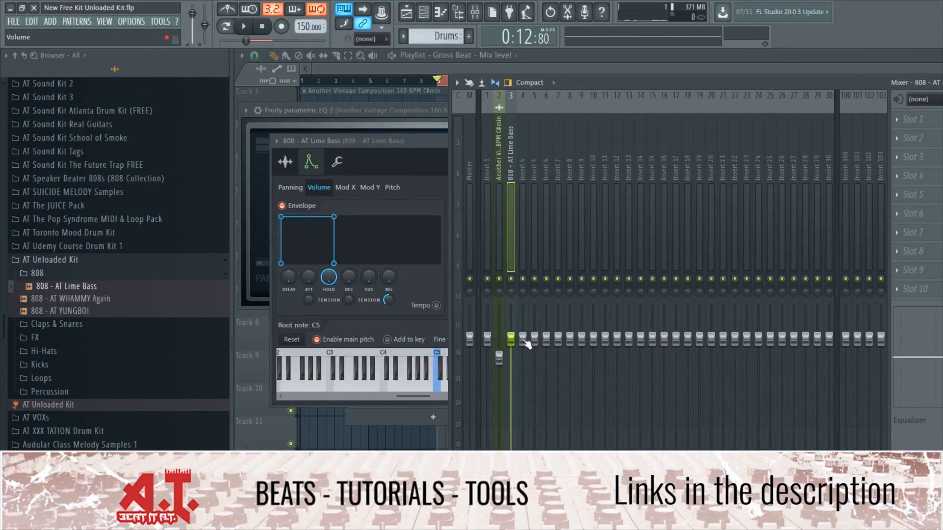
pyautogui.click(499, 359)
pyautogui.click(514, 230)
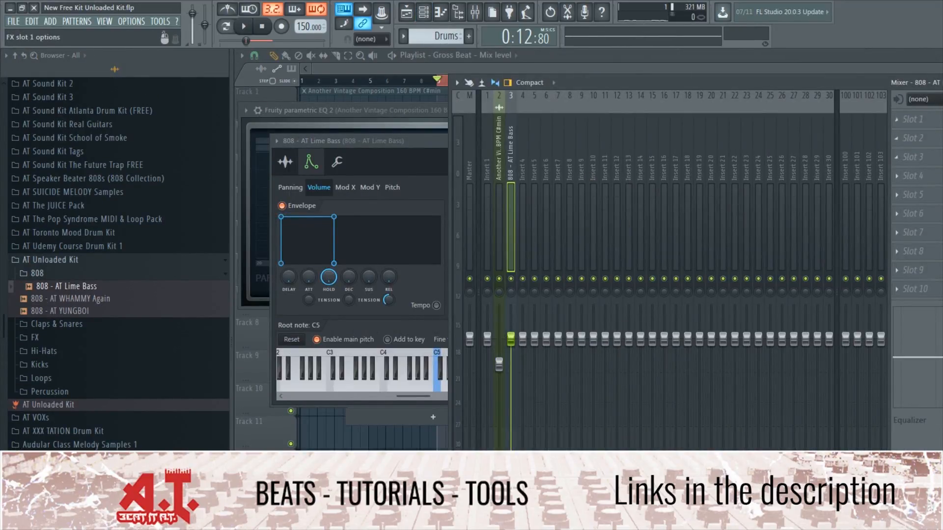
# Step: Add Fruity Parametric EQ 2 to the 808's first effect slot, cut the highs and boost about 2.5 dB at 101 Hz during playback
pyautogui.click(912, 119)
pyautogui.click(638, 268)
pyautogui.moveTo(452, 206); pyautogui.dragTo(408, 251)
pyautogui.press('space')
pyautogui.moveTo(348, 206)
pyautogui.mouseDown()
pyautogui.moveTo(310, 197)
pyautogui.moveTo(295, 213)
pyautogui.moveTo(351, 199)
pyautogui.mouseUp()
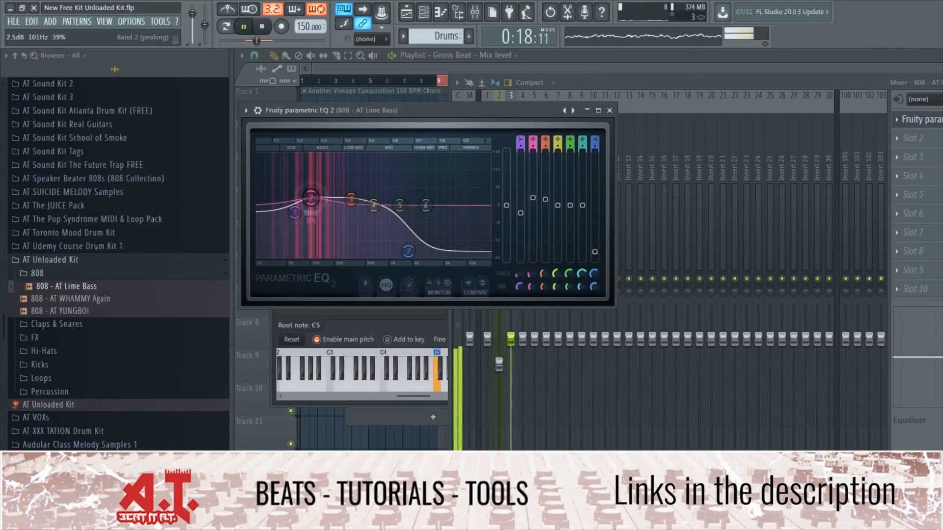
pyautogui.click(370, 422)
pyautogui.rightClick(422, 448)
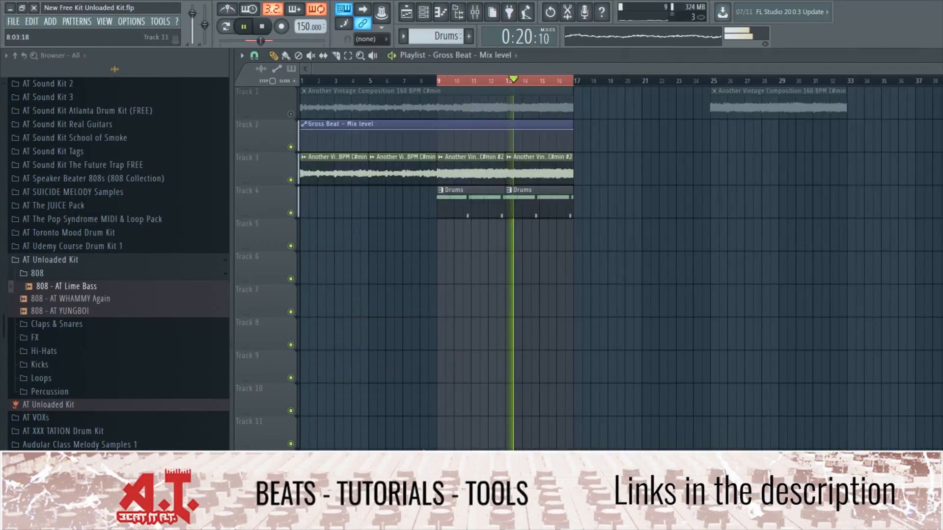
pyautogui.press('space')
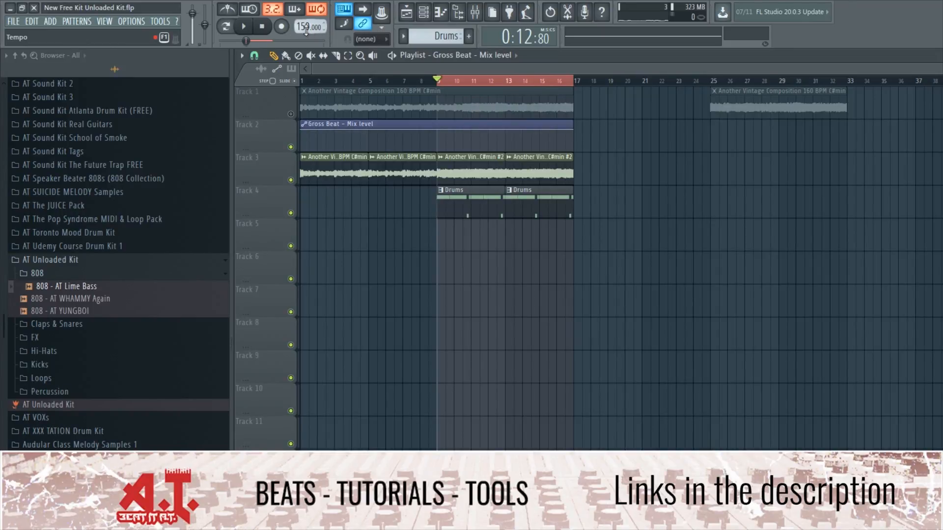
# Step: Try playing the beat at 120 BPM and return the tempo to 150 BPM
pyautogui.rightClick(305, 30)
pyautogui.click(428, 98)
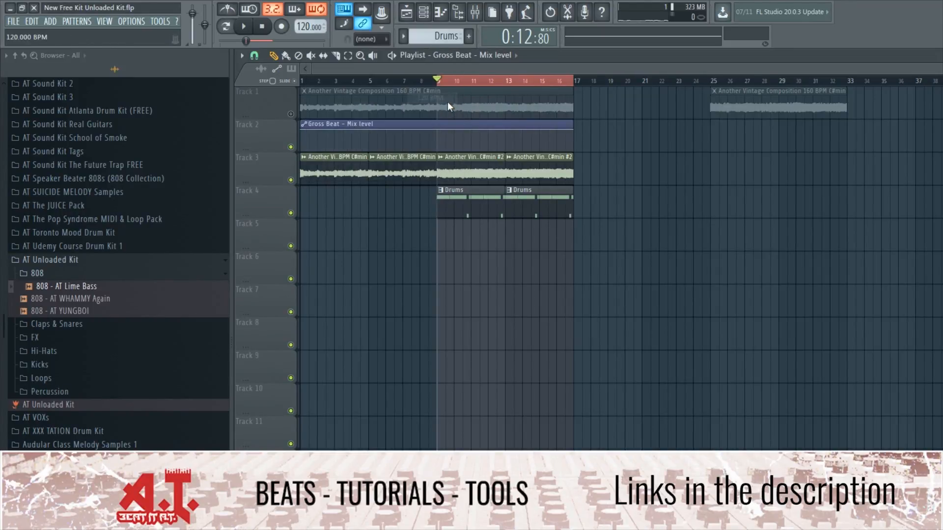
pyautogui.press('space')
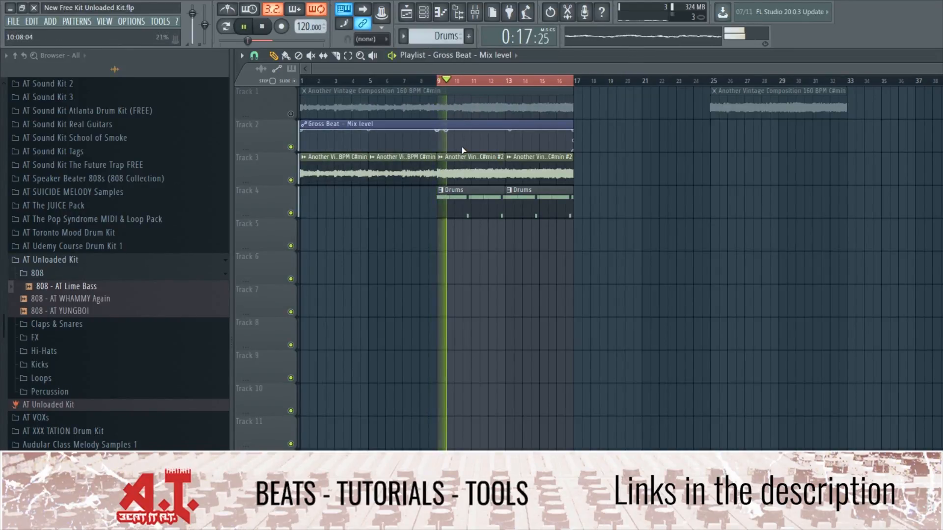
pyautogui.rightClick(306, 28)
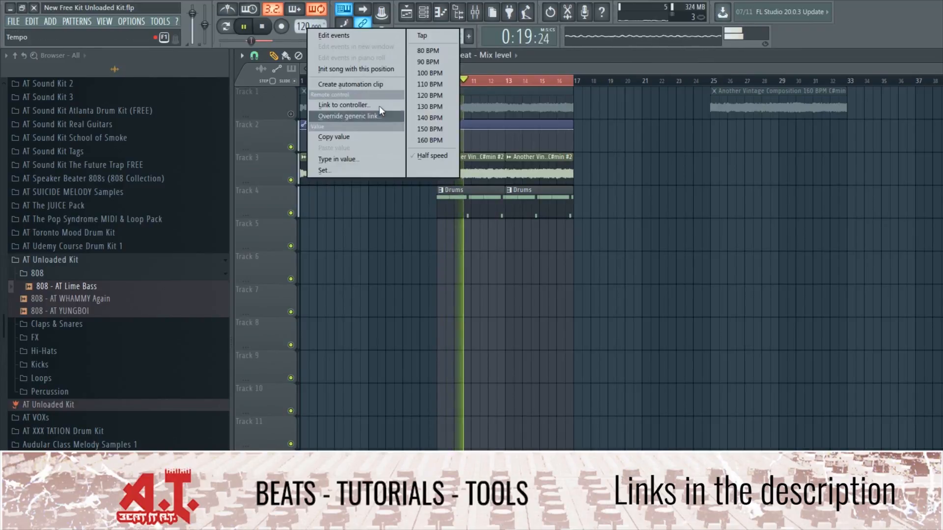
pyautogui.click(422, 129)
pyautogui.press('space')
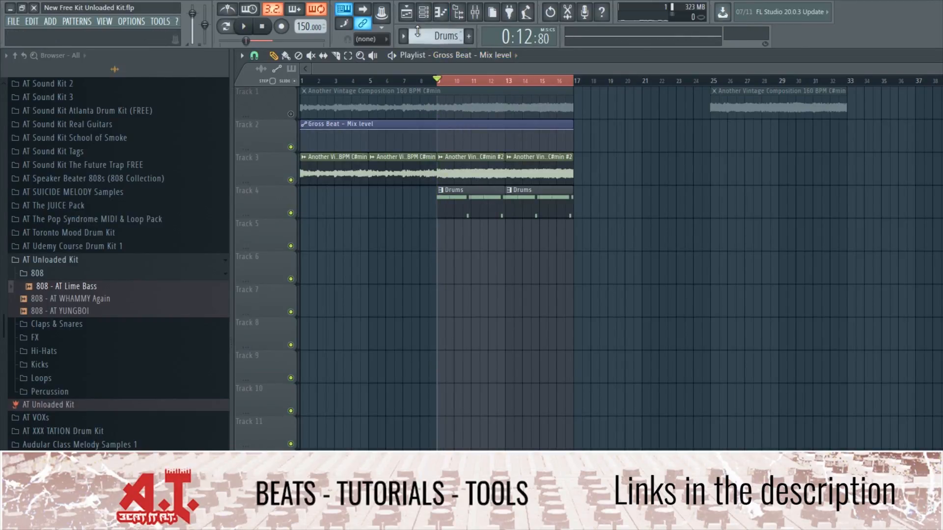
# Step: Add Hat 2 Smacky hat from the kit's Hi-Hats folder to the Drums pattern, fill every second step and audition Hat 3 Synthetic Ting Hat
pyautogui.doubleClick(483, 208)
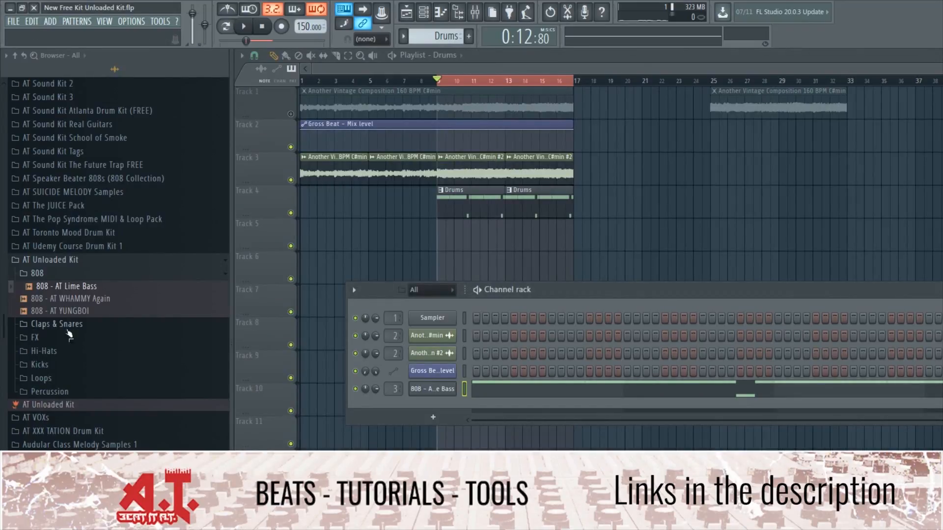
pyautogui.click(54, 273)
pyautogui.click(44, 314)
pyautogui.click(59, 339)
pyautogui.click(62, 352)
pyautogui.moveTo(59, 339); pyautogui.dragTo(455, 405)
pyautogui.rightClick(455, 405)
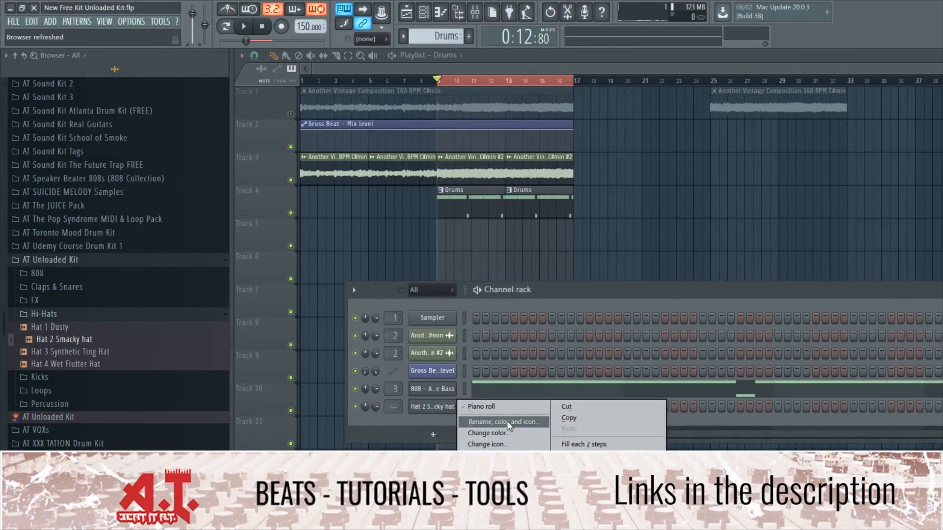
pyautogui.click(555, 443)
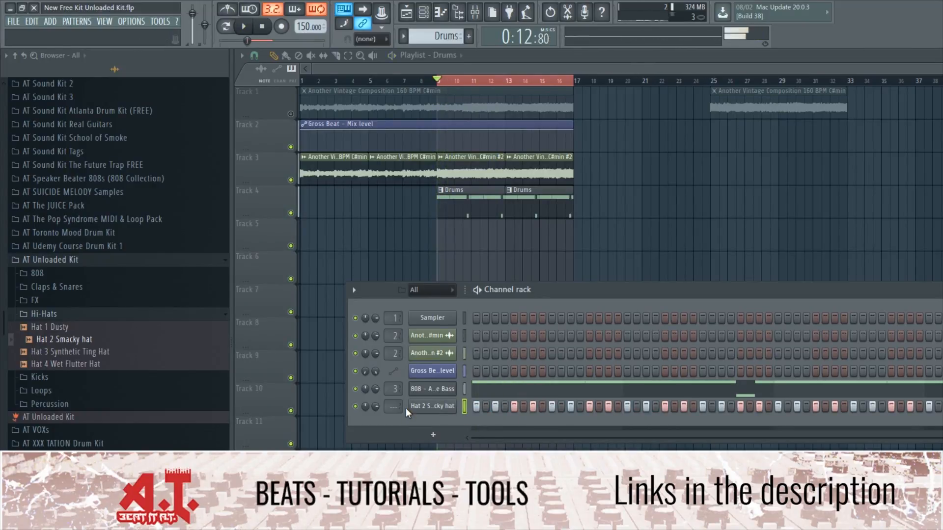
pyautogui.click(411, 407)
pyautogui.click(186, 351)
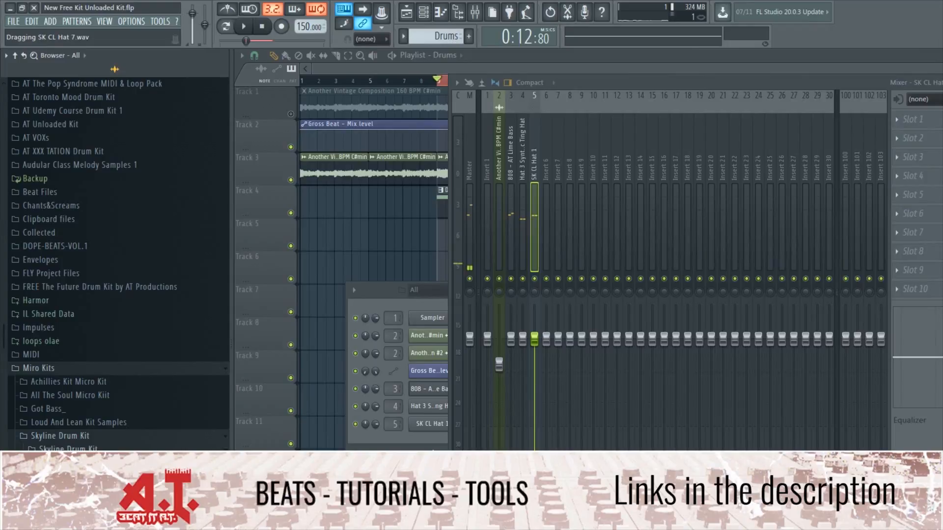
# Step: Replace the SK CL Hat 1 sample with SK CL Hat 6 and play the beat to check it
pyautogui.click(74, 511)
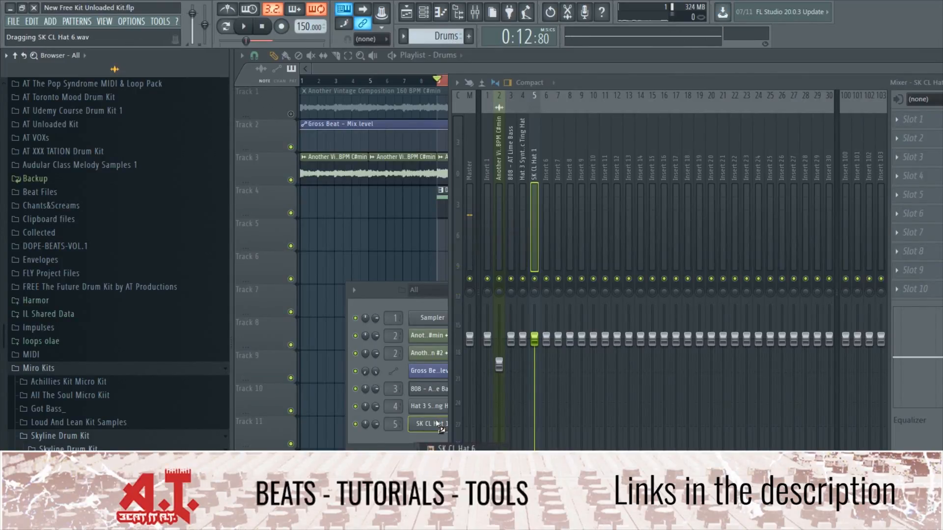
pyautogui.moveTo(439, 425); pyautogui.dragTo(432, 427)
pyautogui.press('space')
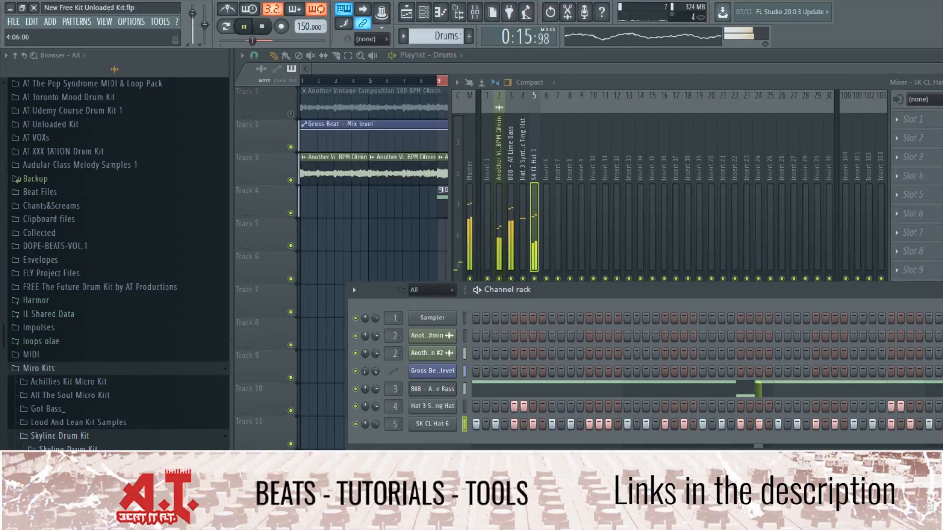
pyautogui.press('space')
# Step: Replace the hi-hat sample on mixer track 5 with SK CL Hat 3 and play the beat
pyautogui.click(74, 484)
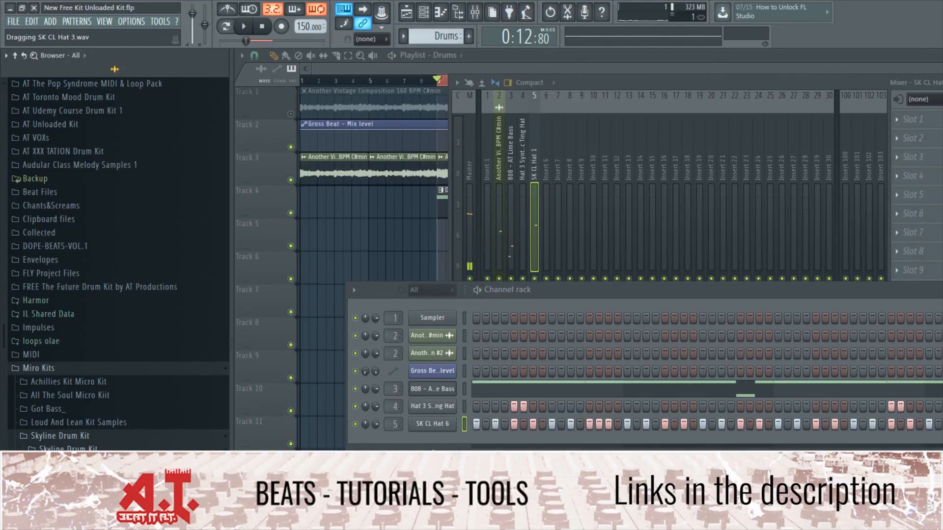
pyautogui.moveTo(435, 439); pyautogui.dragTo(434, 435)
pyautogui.press('space')
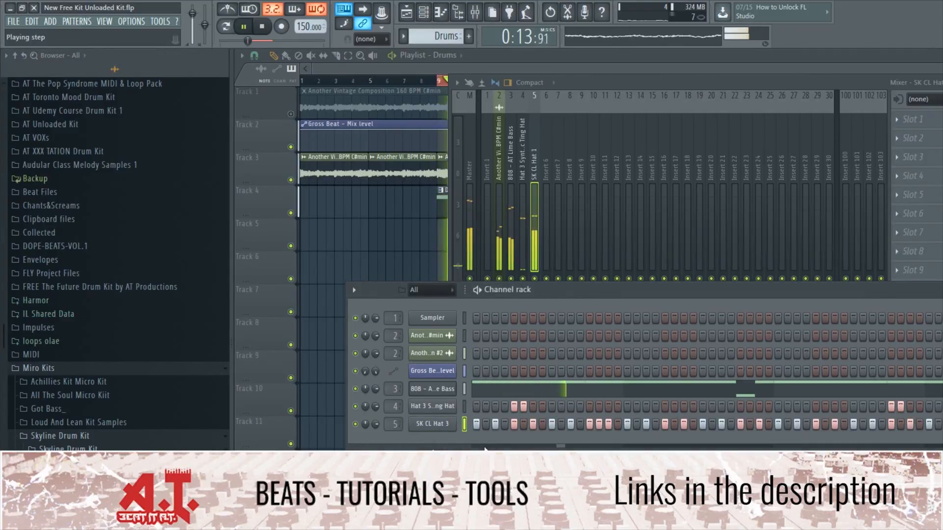